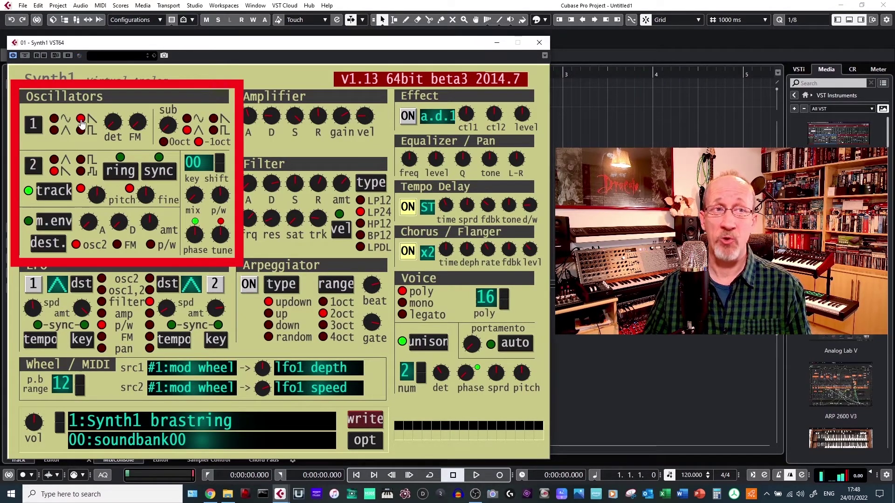
Try triangle and square on oscillator 1, then return it to saw.
click(54, 130)
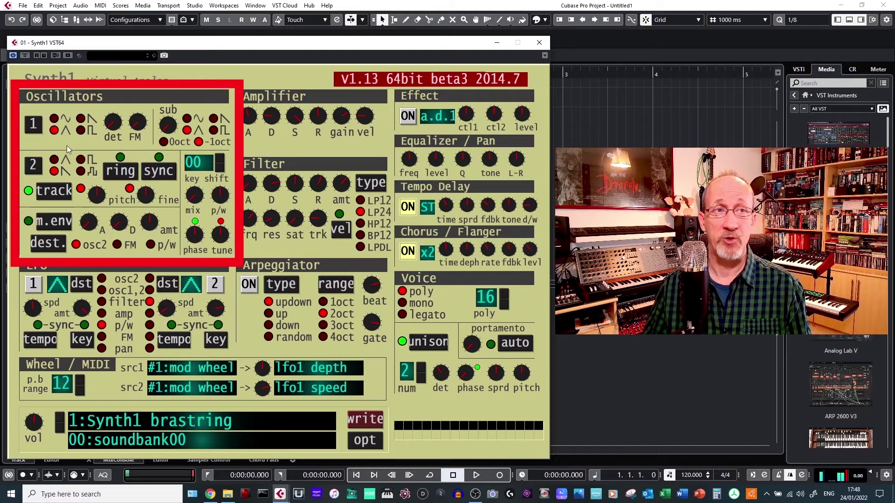
click(81, 130)
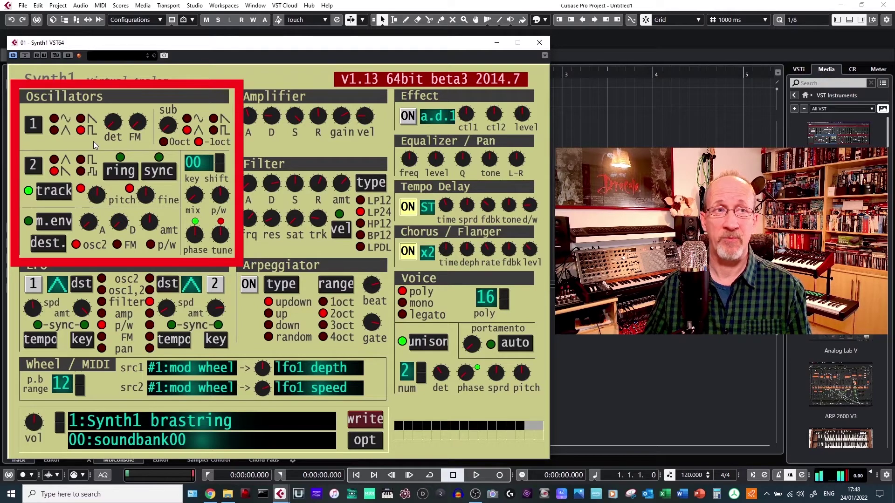
click(81, 120)
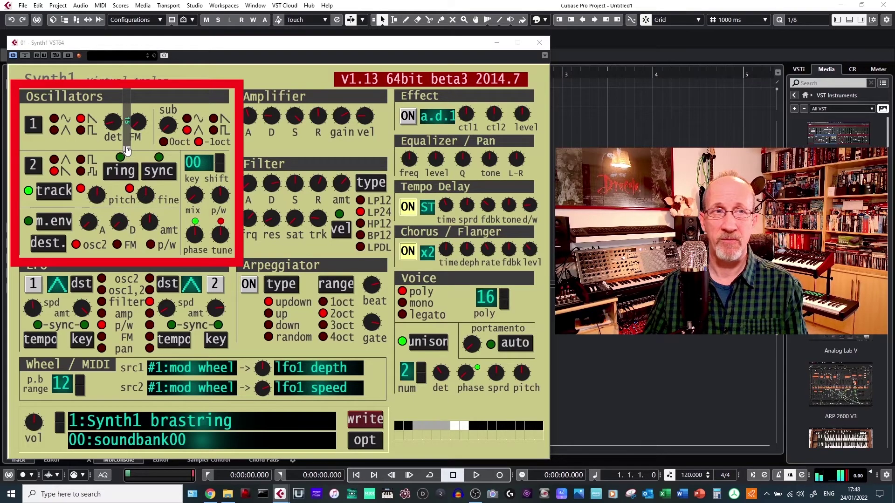
Adjust oscillator 1's detune, raise its FM amount and change the sub oscillator level.
mouse_move(126, 150)
mouse_down()
mouse_move(127, 140)
mouse_move(126, 150)
mouse_up()
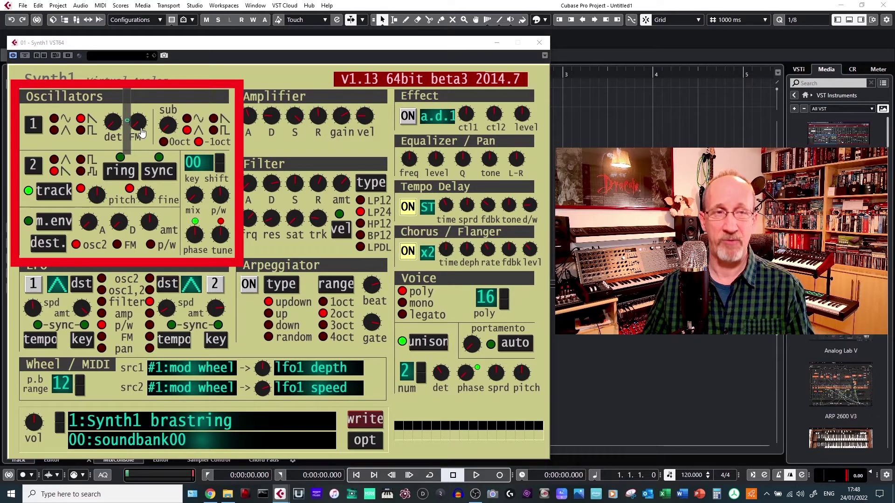
mouse_move(141, 131)
mouse_down()
mouse_move(146, 92)
mouse_move(142, 120)
mouse_up()
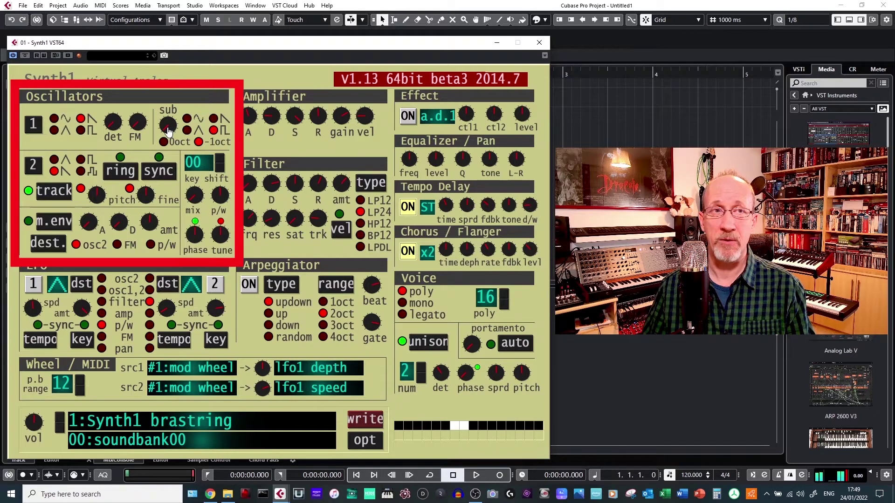
mouse_move(169, 132)
mouse_down()
mouse_move(182, 164)
mouse_move(181, 114)
mouse_move(188, 175)
mouse_up()
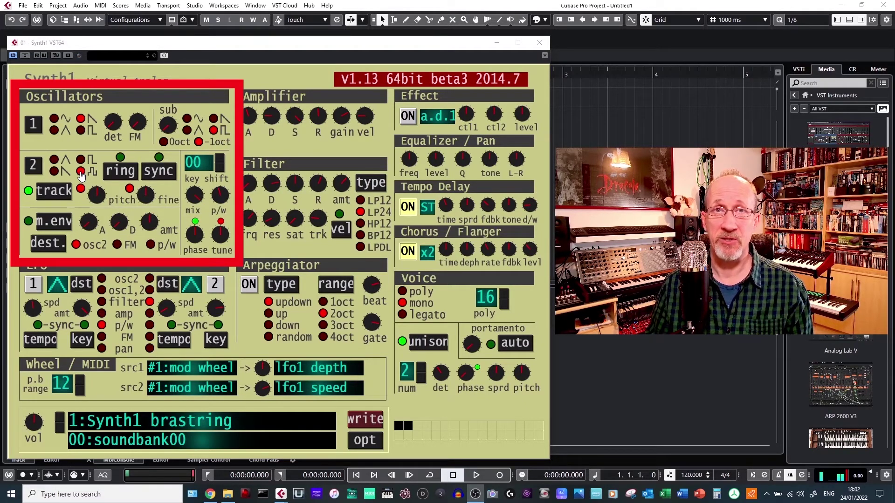
Turn on ring modulation for oscillator 2.
click(121, 165)
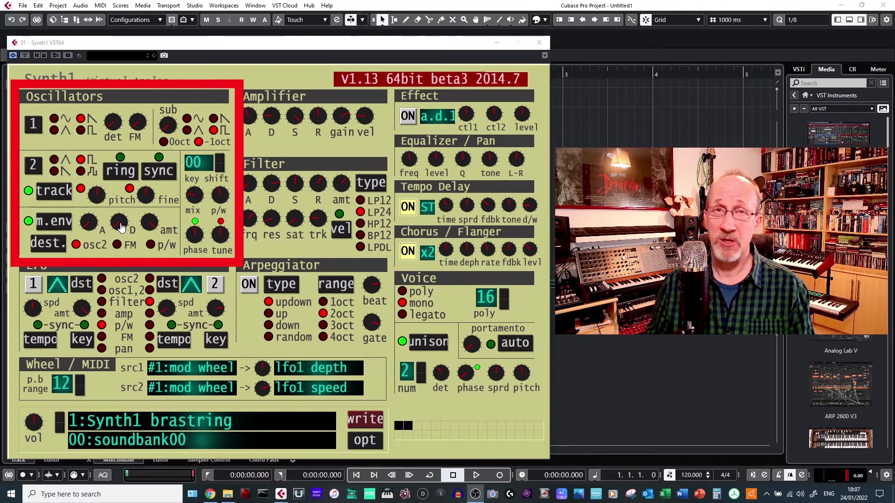
Change the modulation envelope's decay.
drag(118, 229, 138, 254)
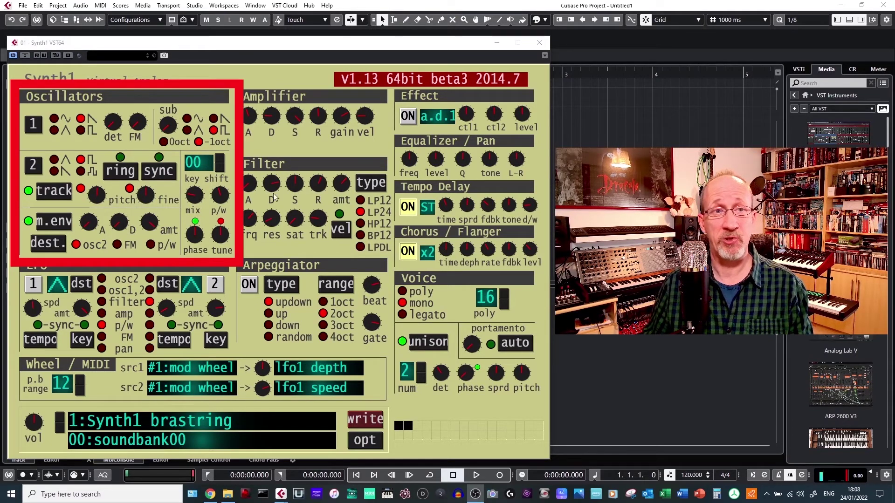
Raise oscillator 2's key shift.
click(219, 162)
click(219, 162)
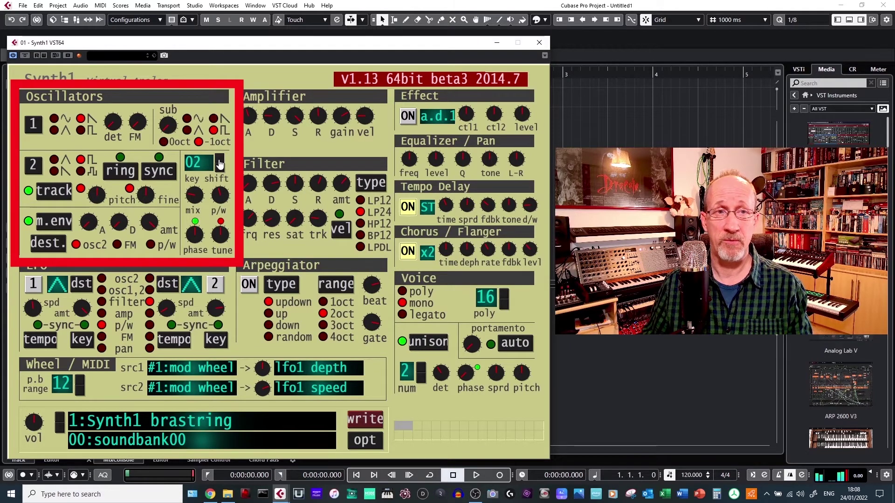
drag(219, 162, 219, 172)
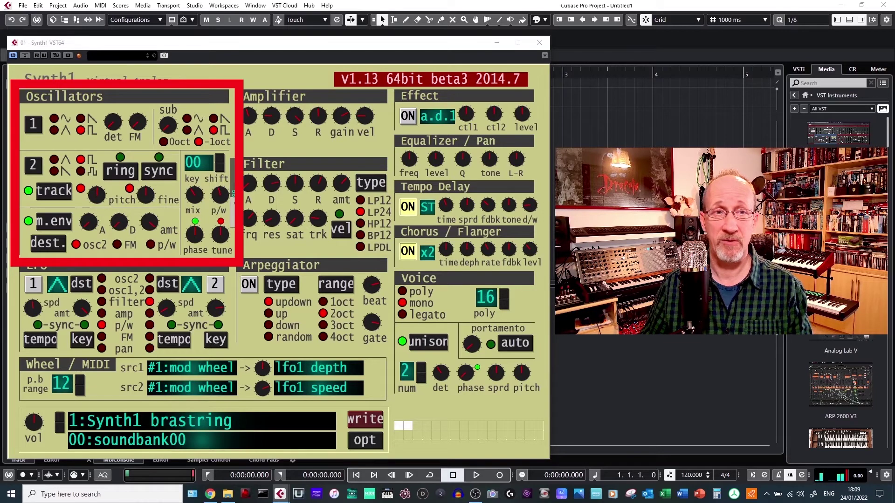
mouse_move(233, 177)
mouse_down()
mouse_move(233, 212)
mouse_move(233, 195)
mouse_up()
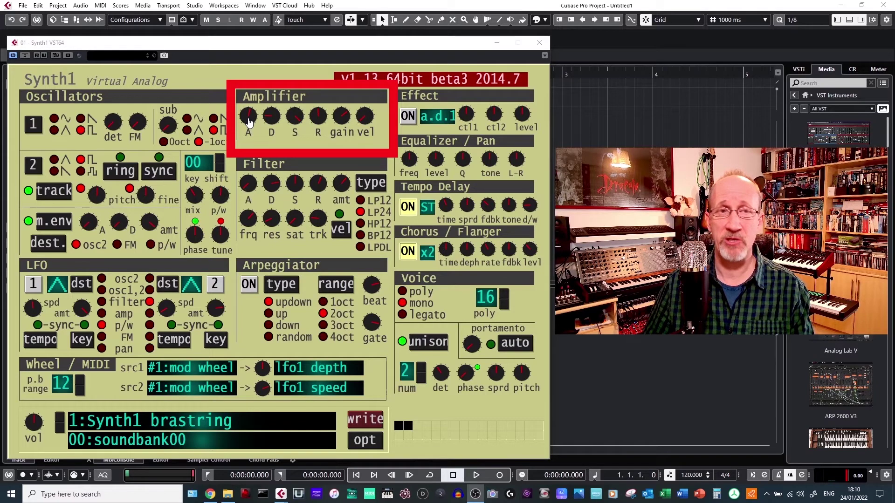
Raise the amplifier envelope attack, then pull it back down to a lower value.
drag(253, 117, 270, 100)
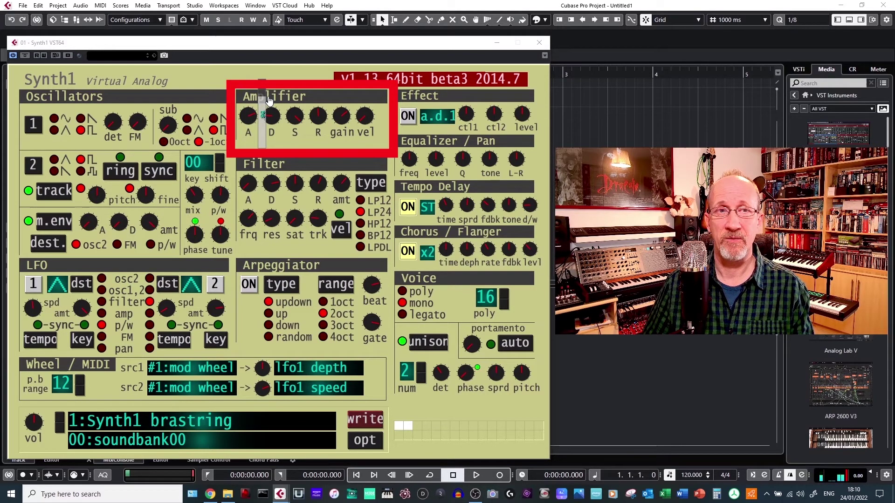
drag(269, 99, 264, 167)
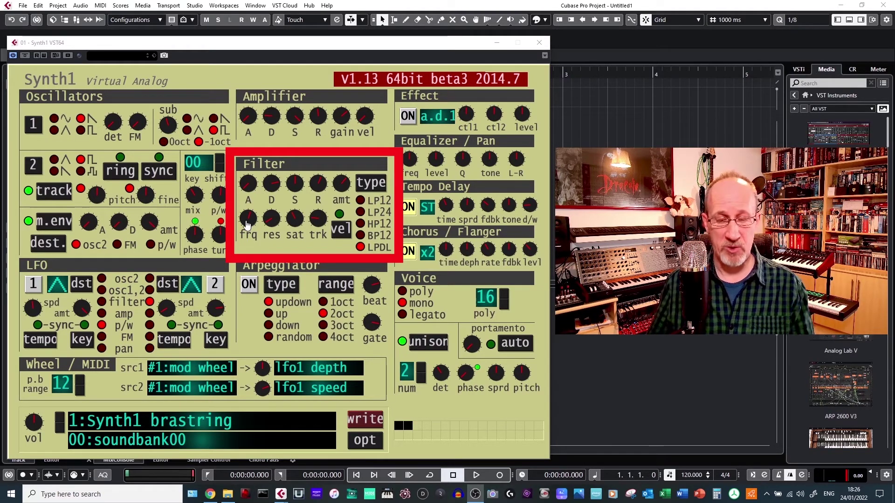
drag(247, 226, 267, 214)
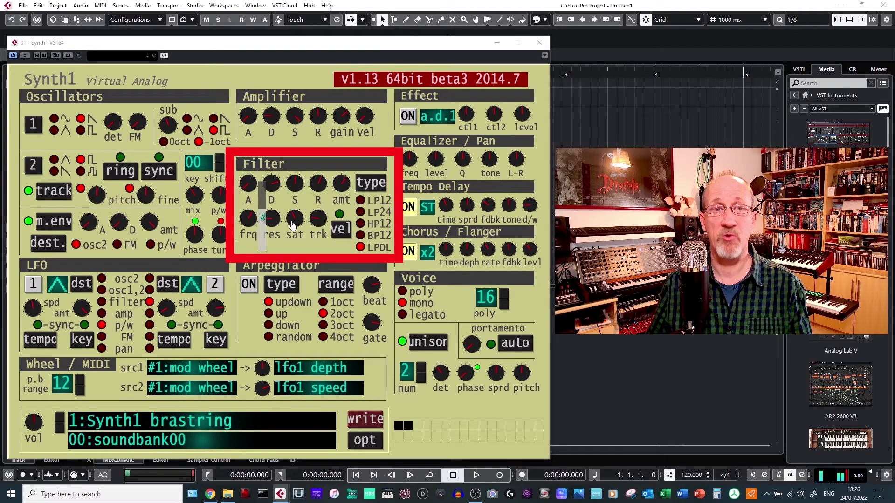
mouse_move(316, 219)
mouse_down()
mouse_move(316, 231)
mouse_move(312, 210)
mouse_move(310, 226)
mouse_up()
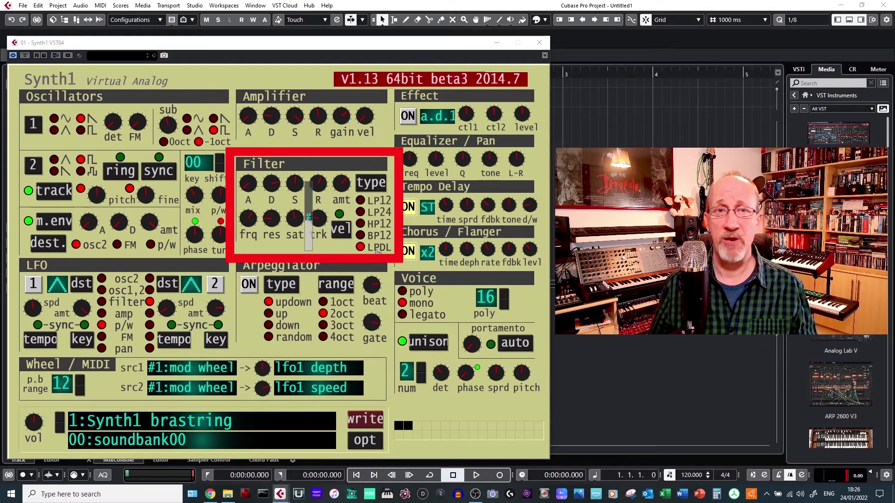
click(361, 200)
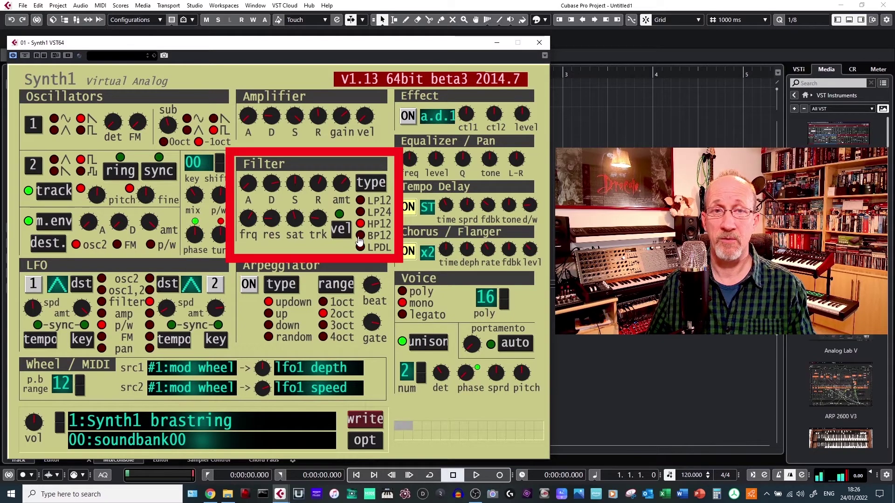
click(367, 237)
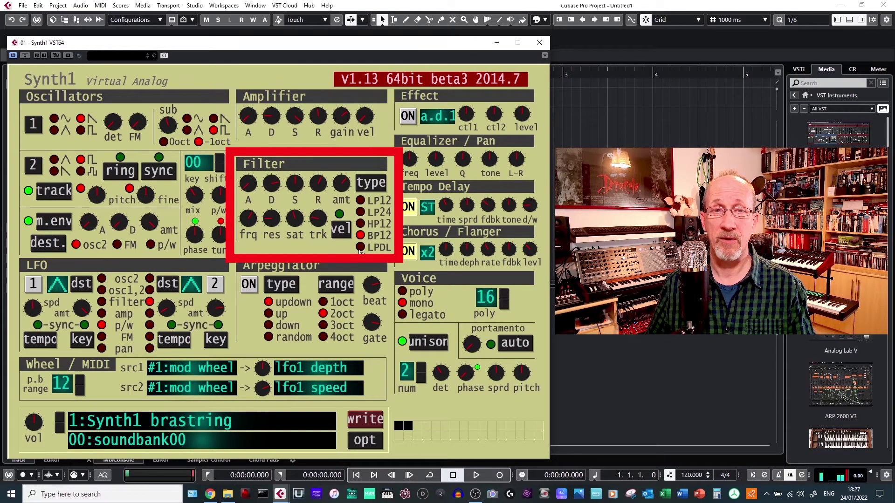
click(361, 251)
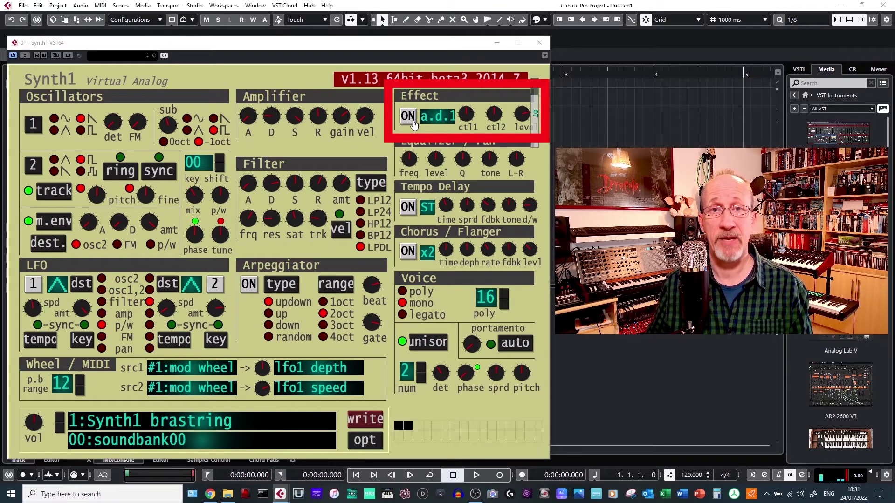
Switch the effect section on and try types a.d.2, d.d., deci., r.m. and comp.
click(409, 120)
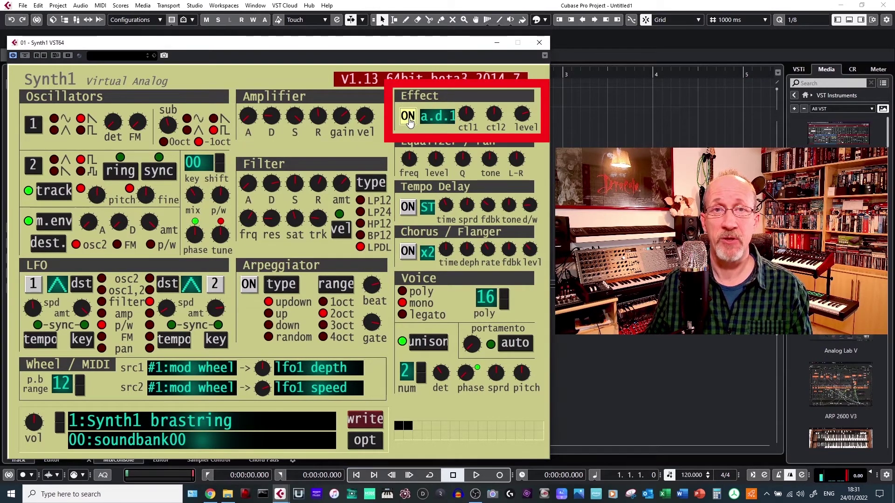
click(439, 118)
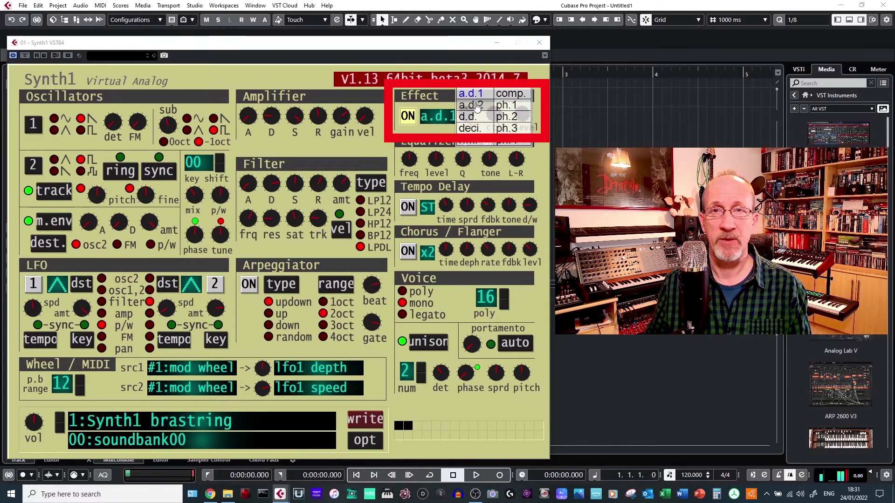
click(470, 106)
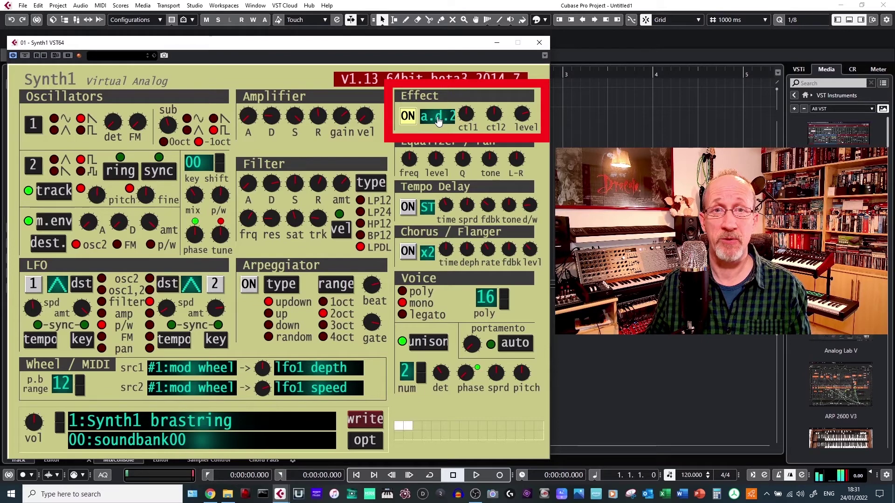
click(438, 120)
click(481, 118)
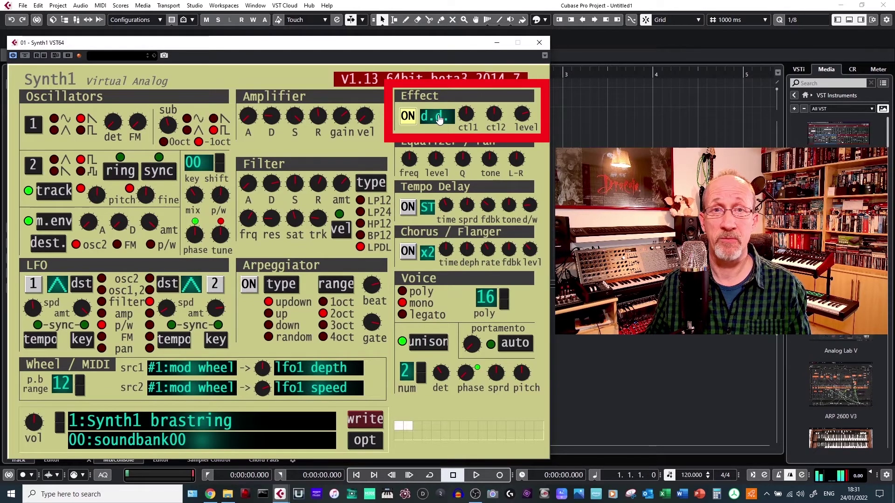
click(438, 120)
click(481, 129)
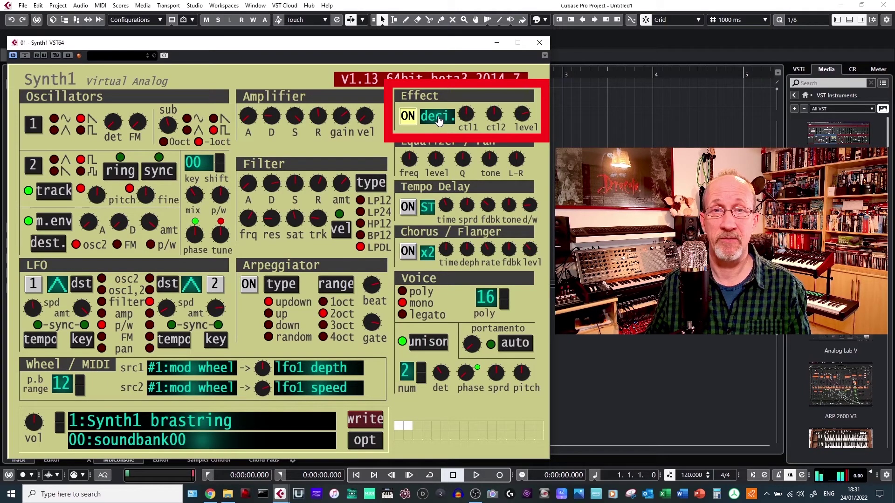
click(438, 119)
click(471, 139)
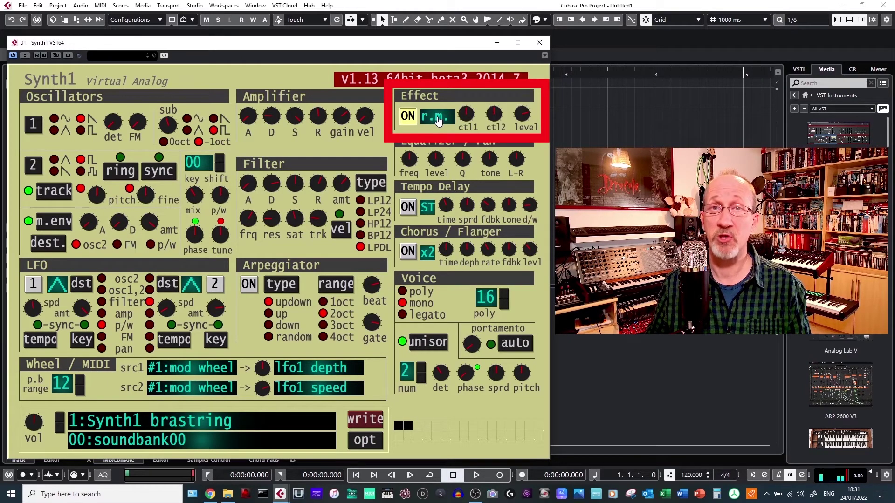
click(437, 119)
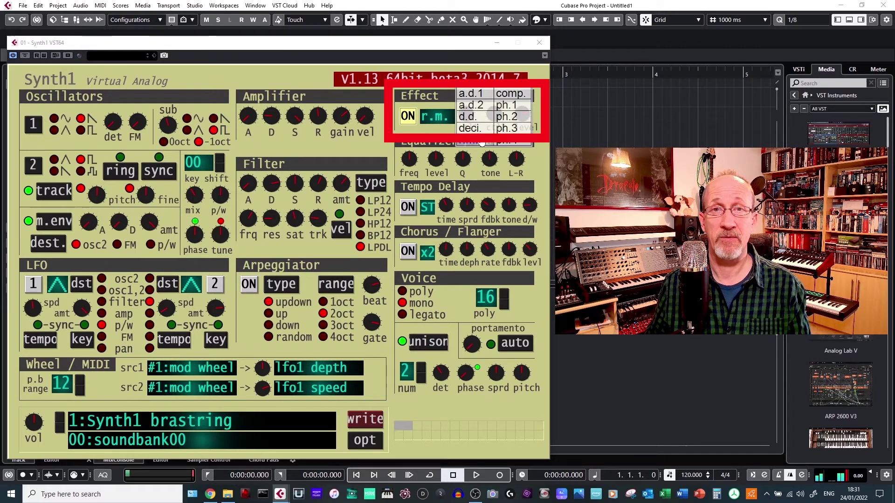
click(521, 98)
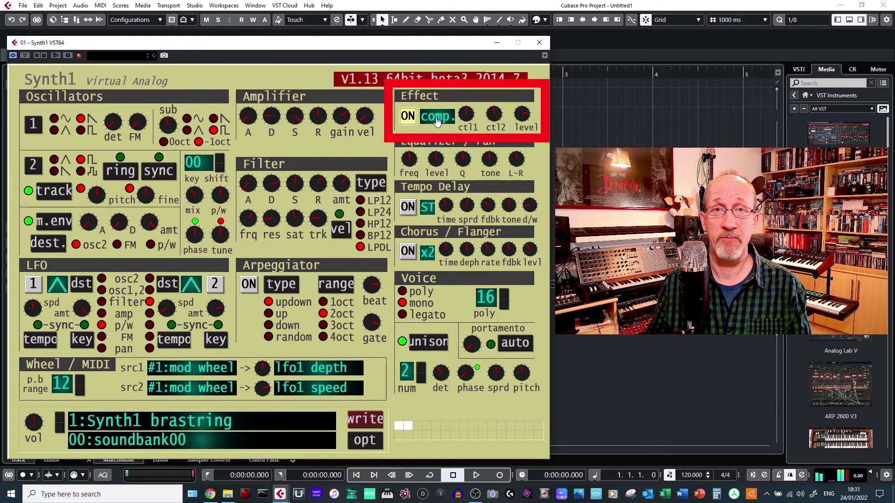
Set the effect to ph.1, then step through ph.2 and ph.3 to ph.4.
click(438, 120)
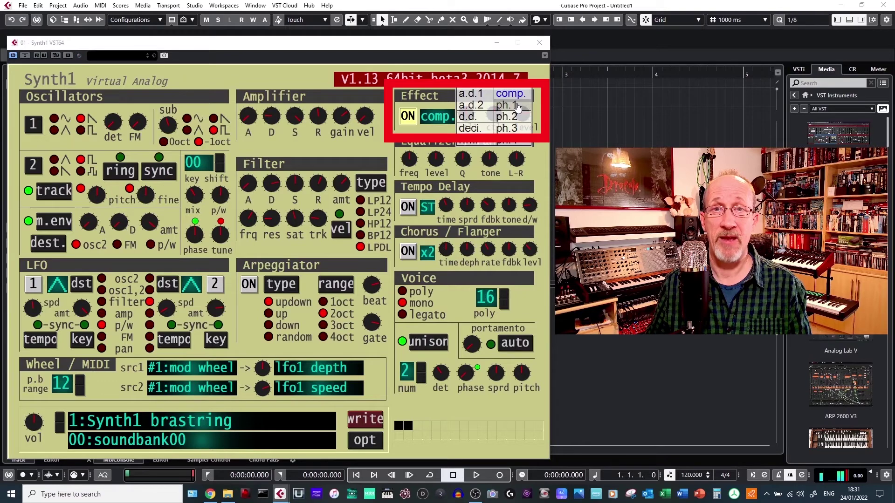
click(518, 107)
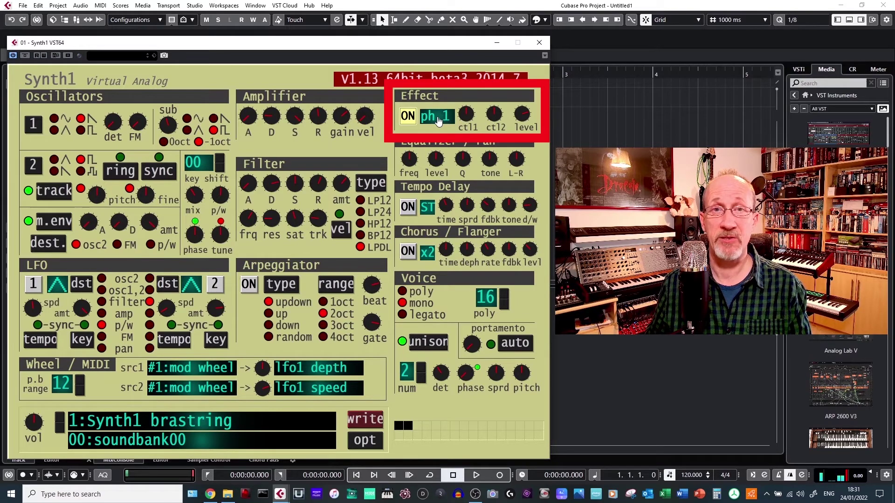
click(438, 118)
key(Down)
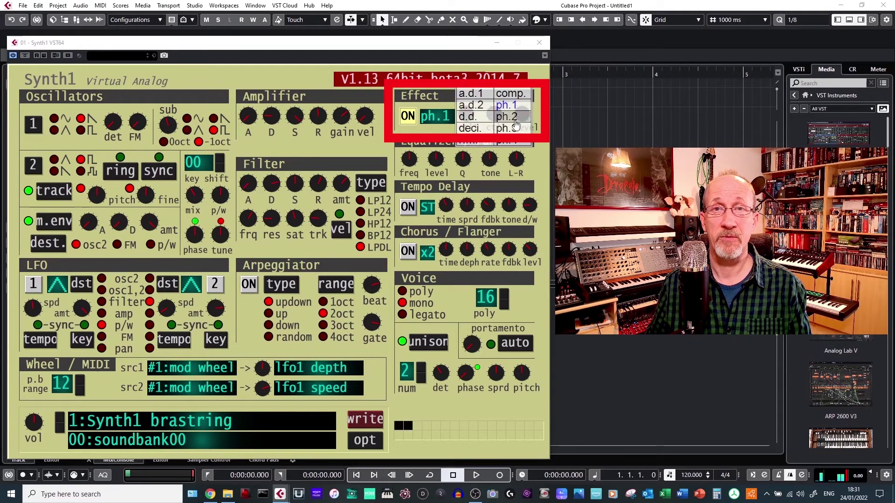
key(Return)
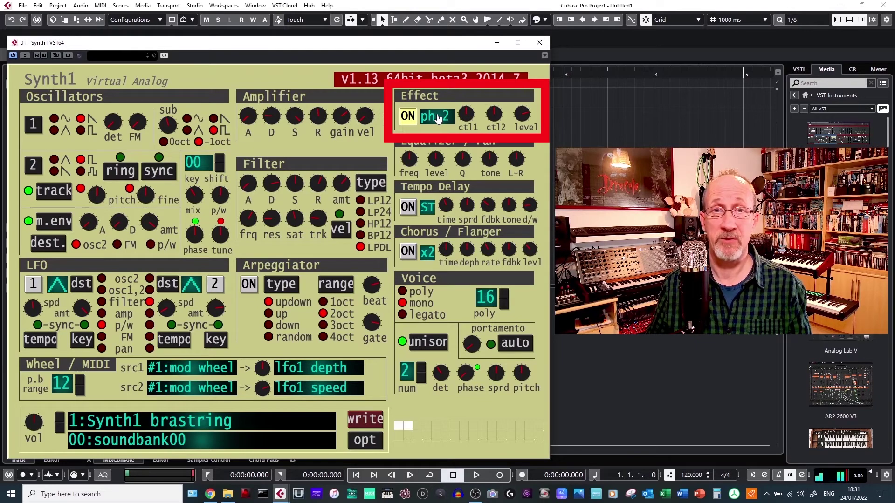
click(438, 118)
key(Down)
key(Return)
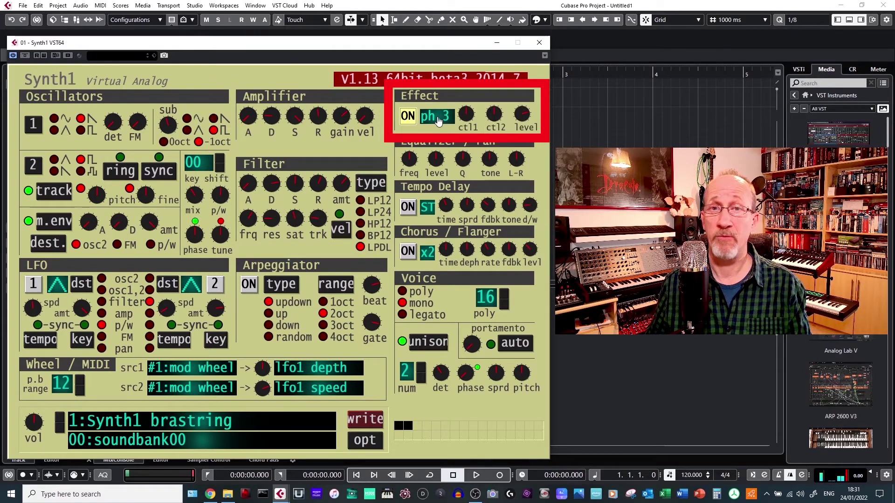
click(438, 118)
key(Down)
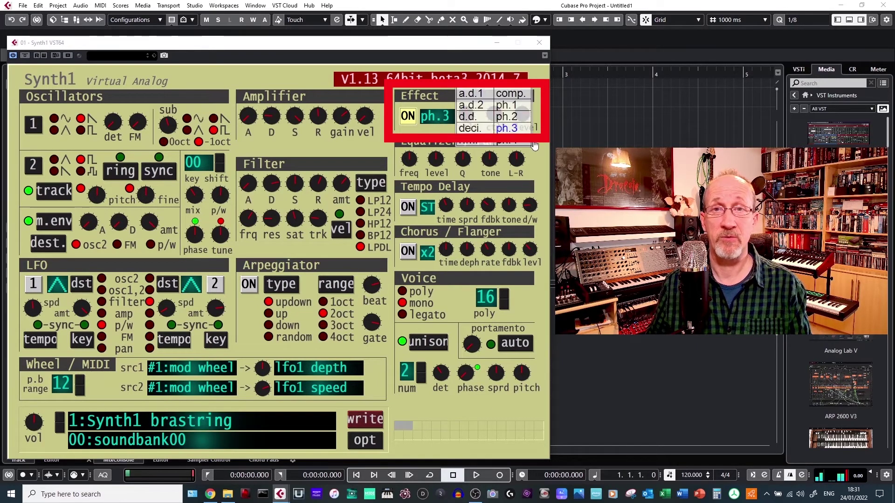
key(Return)
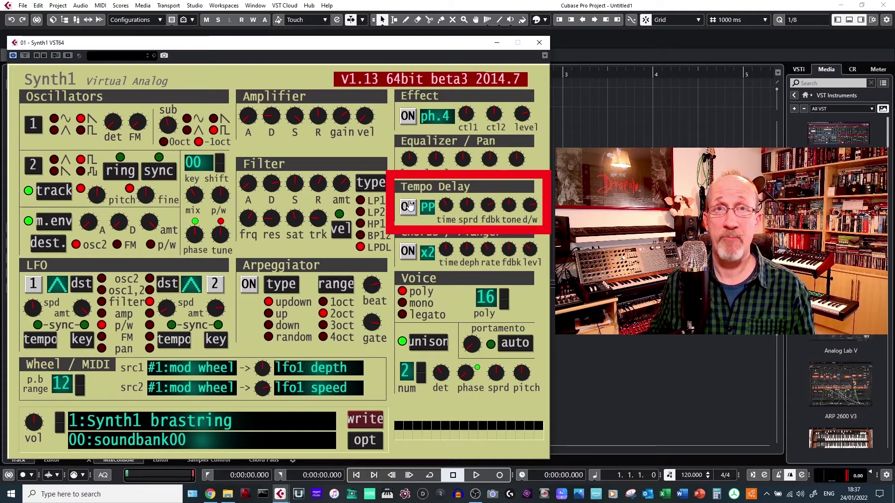
Turn the tempo delay on, cycle its mode ST, X to PP, and set chorus to x1.
click(408, 206)
click(427, 206)
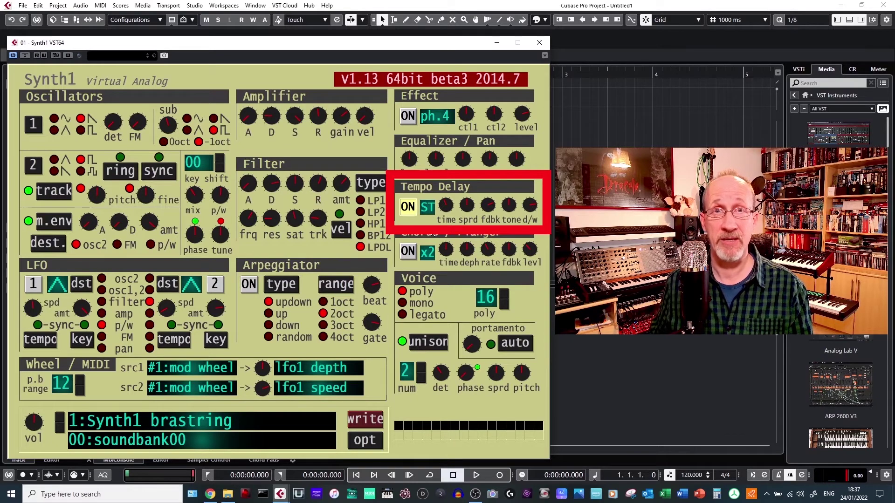
click(427, 207)
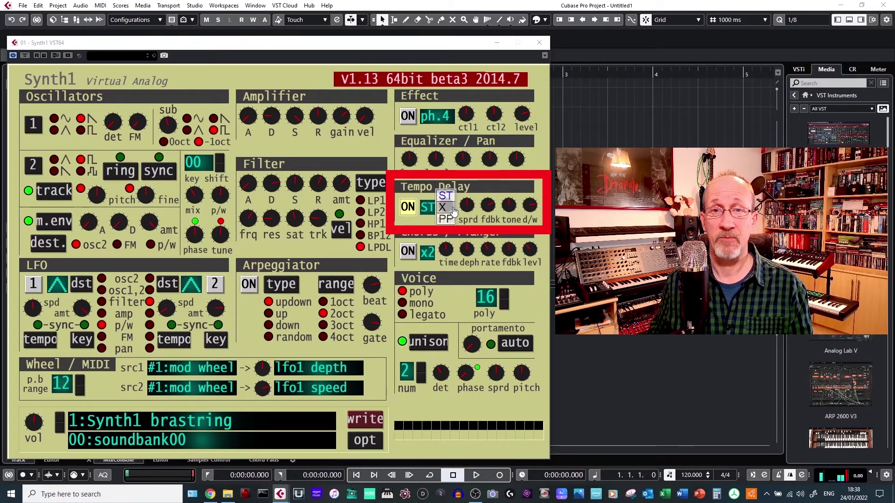
click(430, 209)
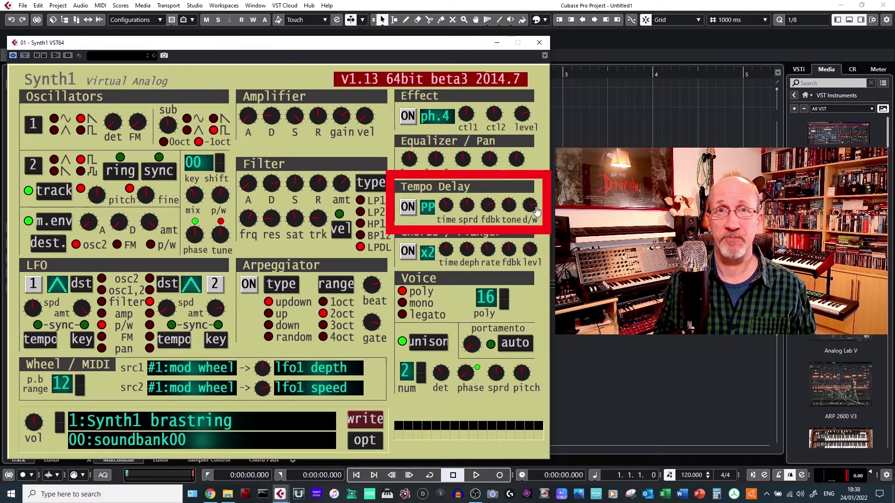
click(427, 259)
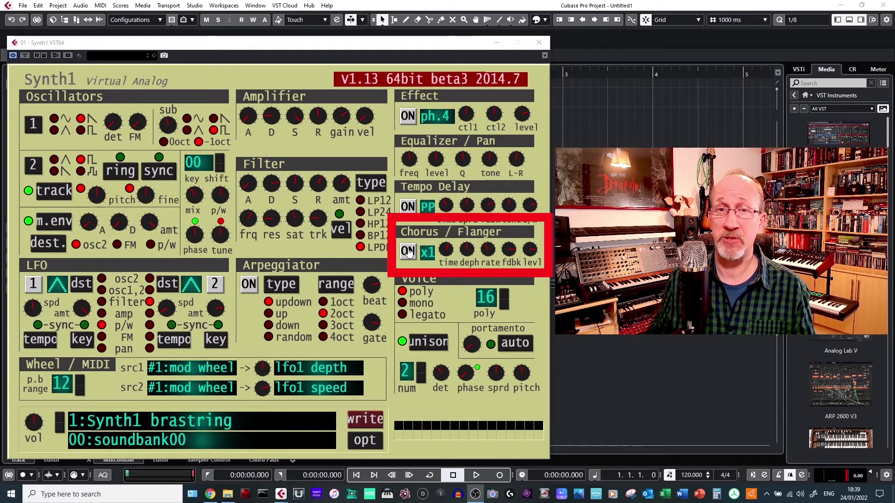
Turn the Chorus/Flanger on and change its mode from x2 to x4.
click(408, 252)
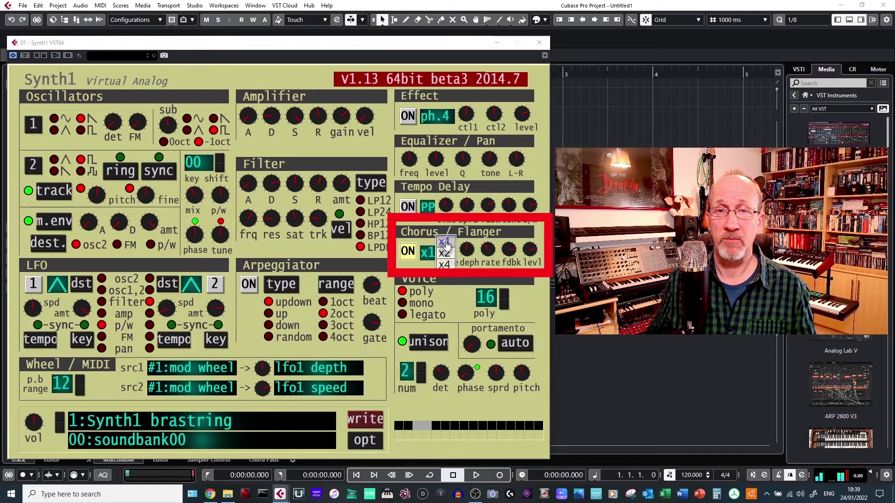
click(428, 256)
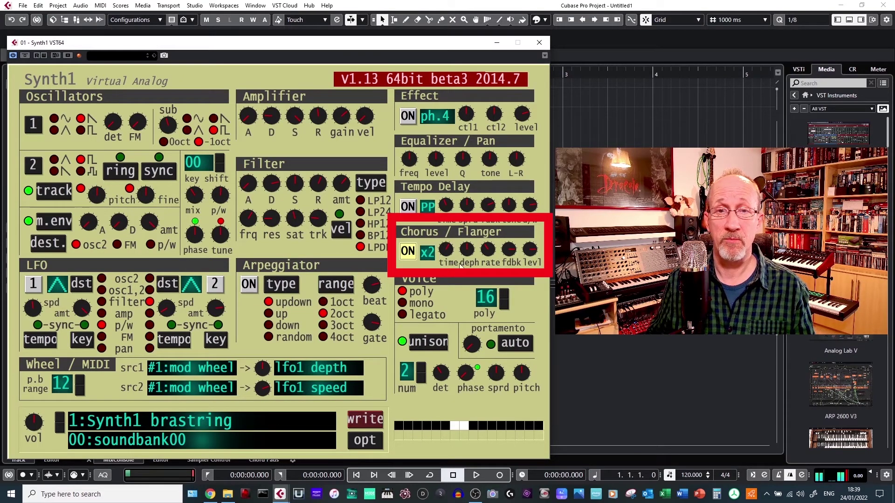
click(427, 253)
click(427, 253)
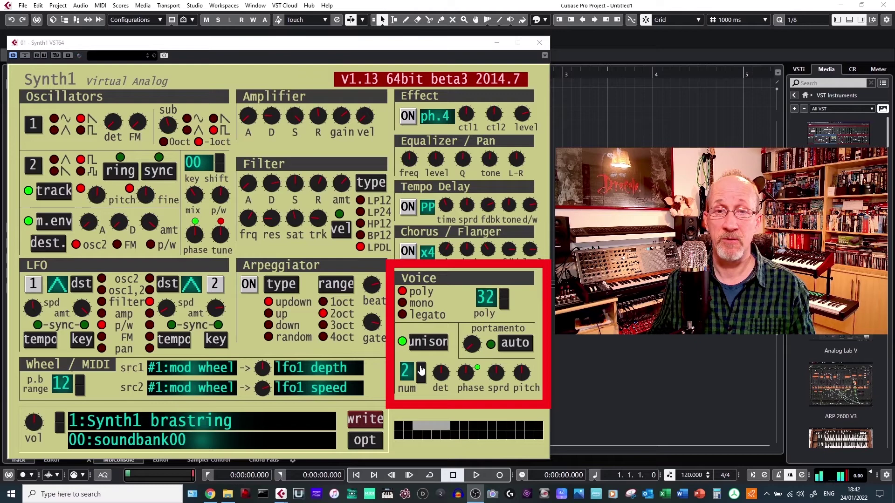
Raise the unison voice count to 8 and lower unison detune to 36.
scroll(421, 370, up, 3)
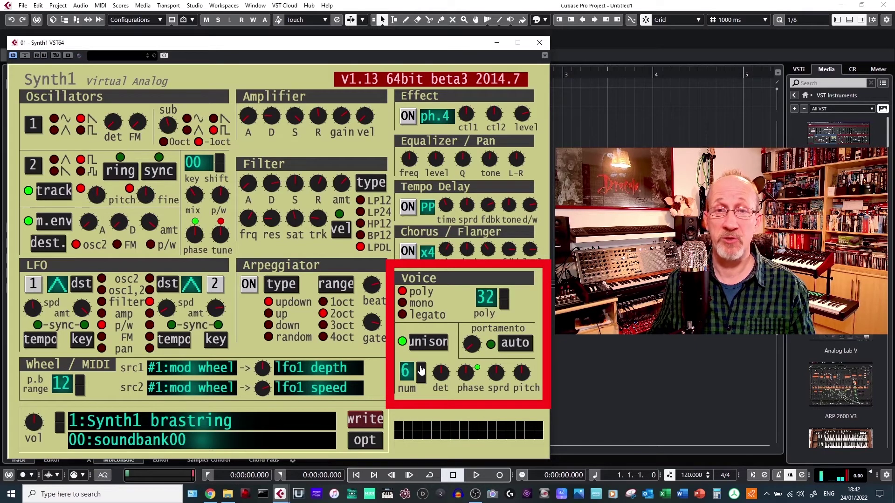
scroll(421, 370, up, 2)
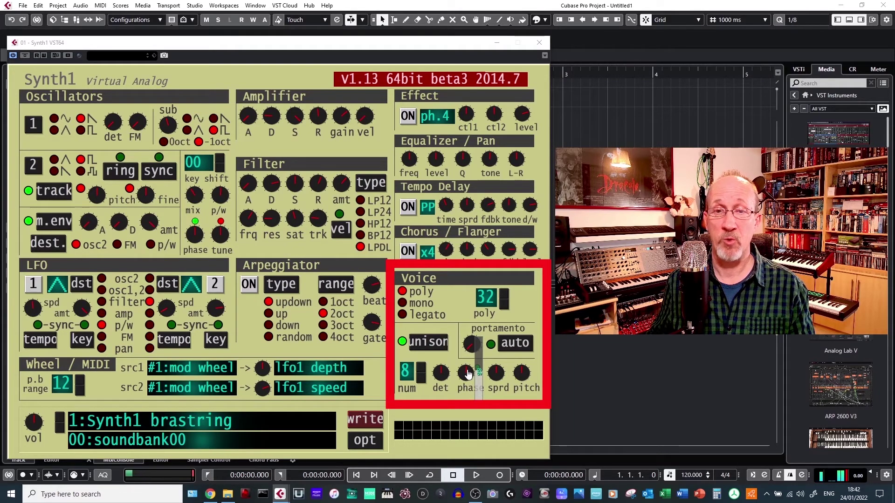
mouse_move(442, 373)
mouse_down()
mouse_move(456, 381)
mouse_move(457, 417)
mouse_move(449, 337)
mouse_move(449, 375)
mouse_up()
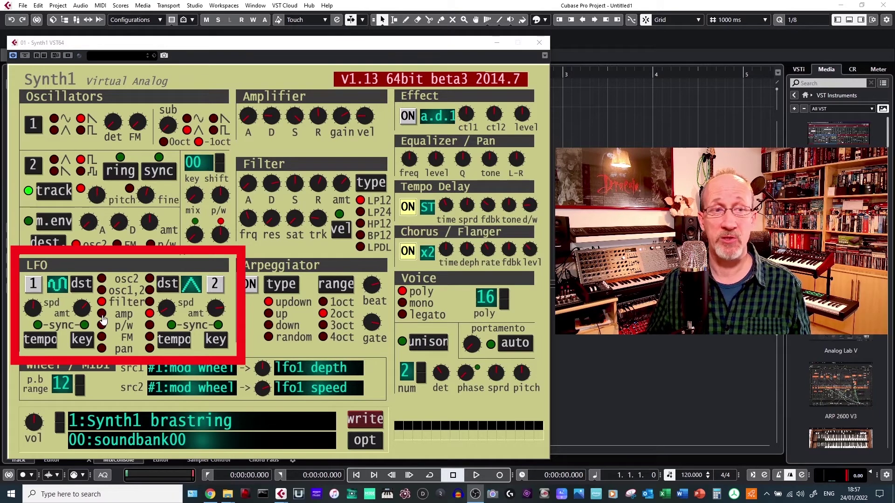
Try LFO 1 on pulse width, then route it to the filter.
click(102, 326)
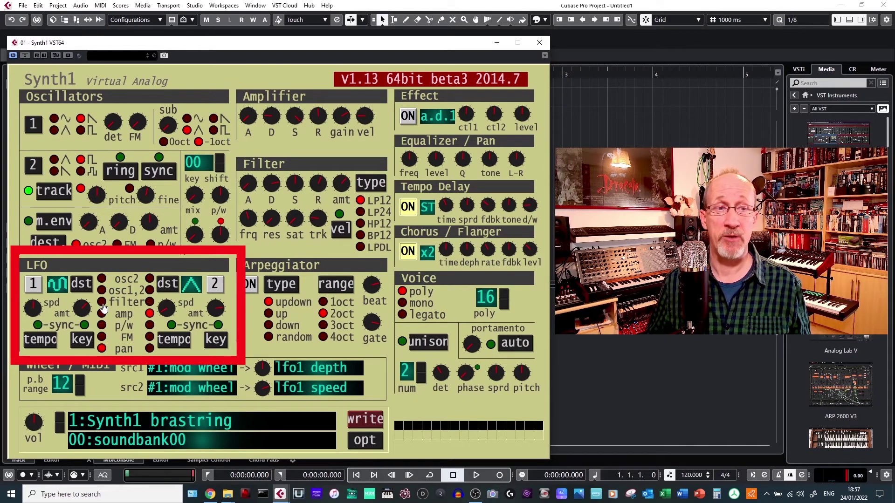
click(102, 303)
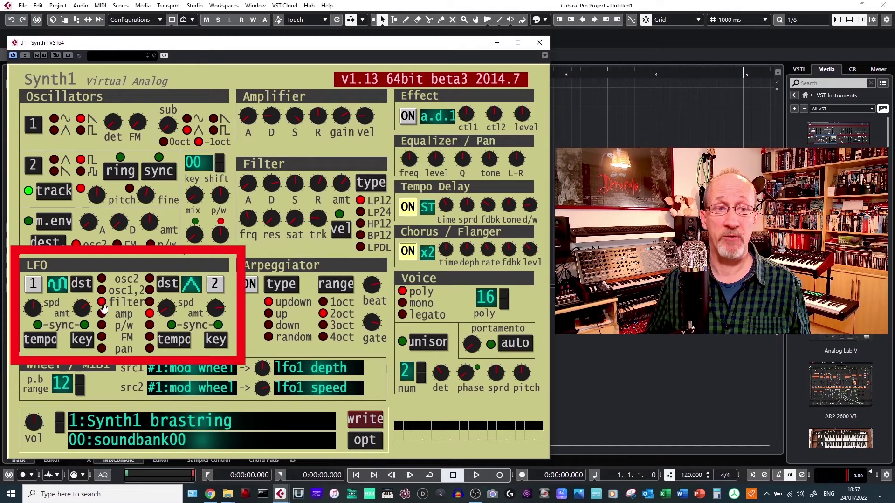
Try saw, triangle, sine and square waveforms on LFO 1.
click(57, 284)
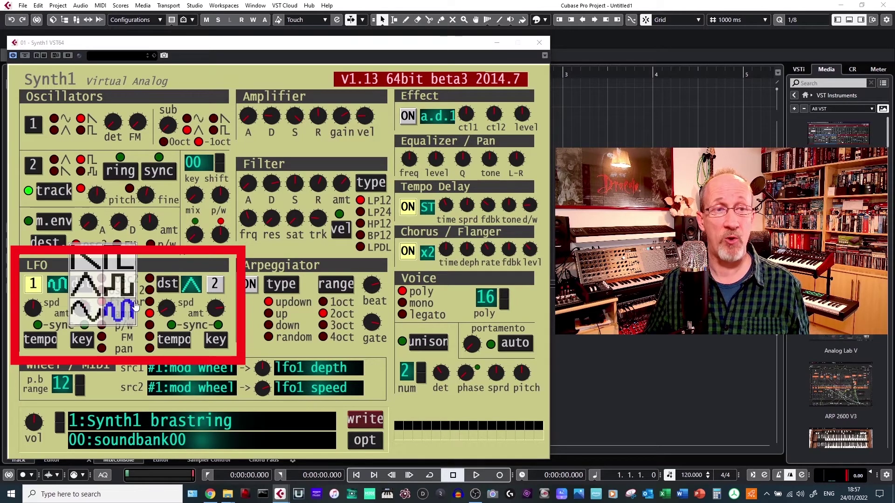
click(83, 258)
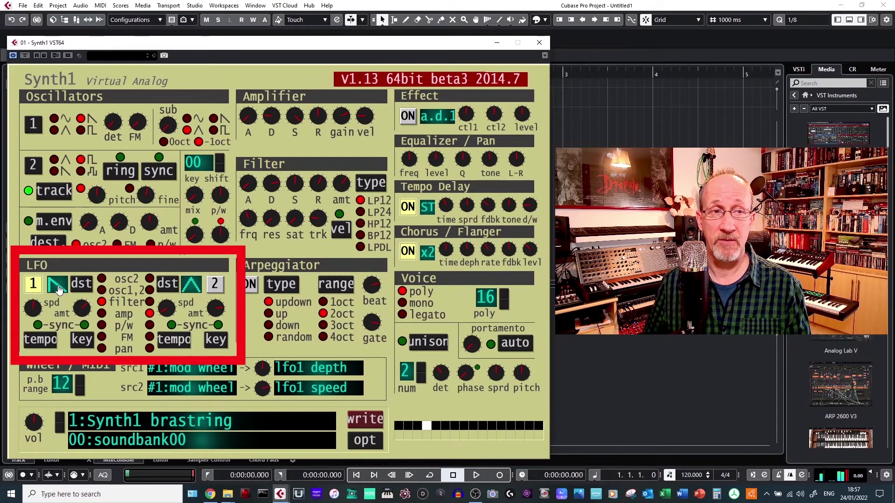
click(58, 290)
click(86, 283)
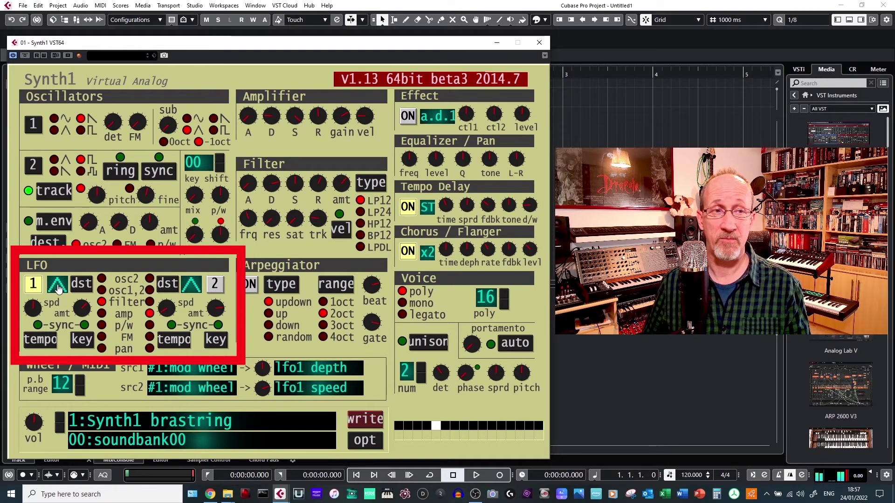
click(58, 290)
click(86, 310)
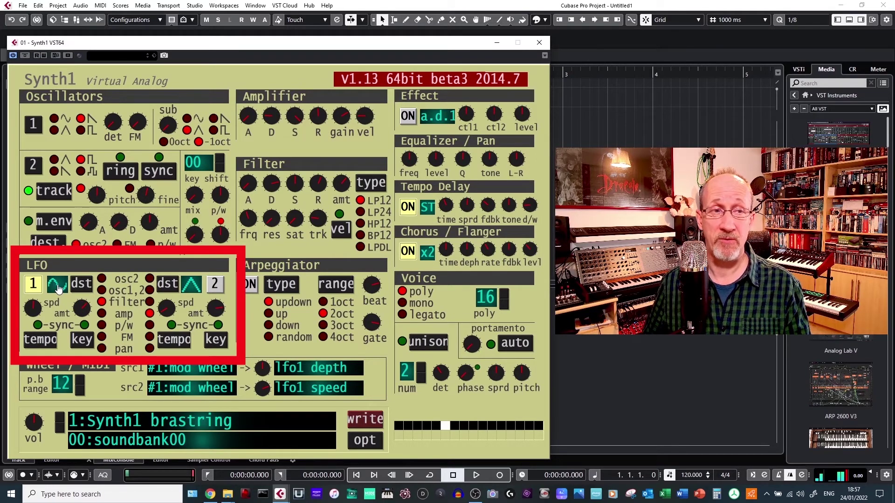
click(58, 289)
click(59, 289)
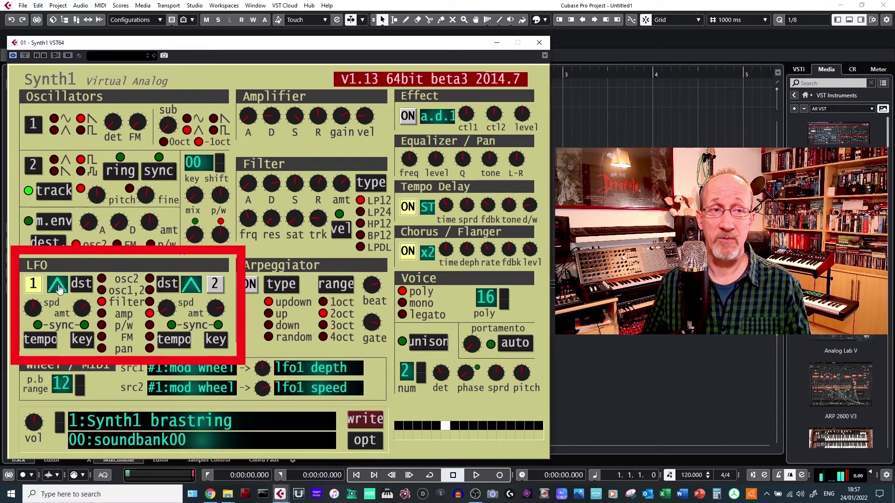
click(59, 290)
click(86, 310)
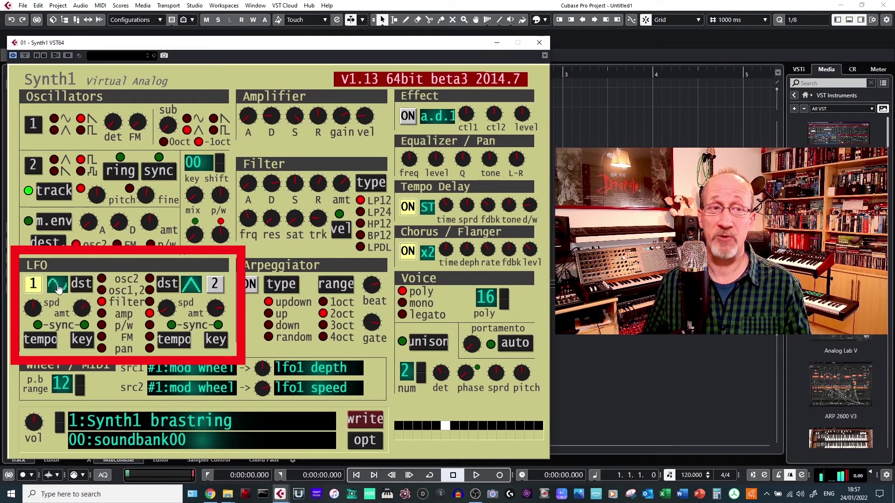
click(59, 289)
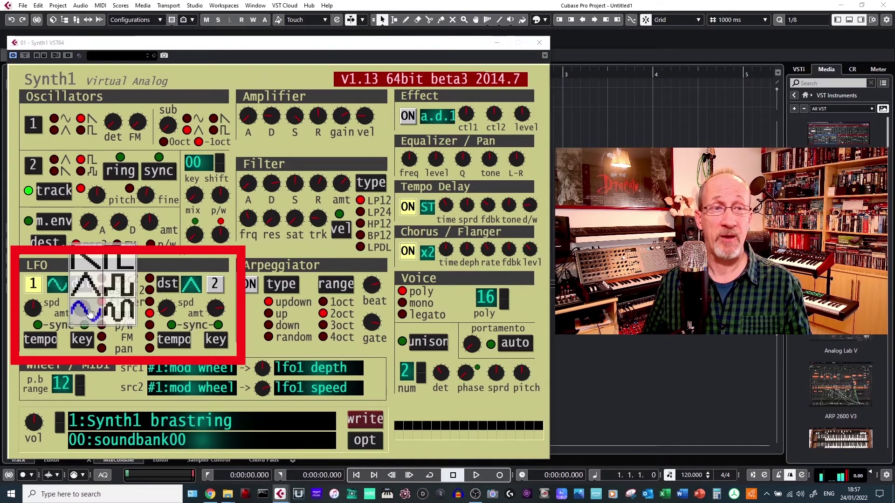
click(116, 266)
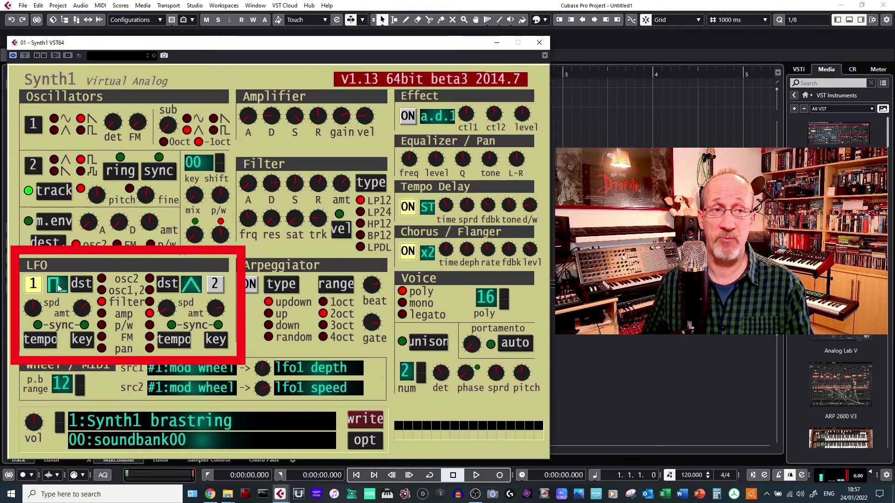
Cycle LFO 1 through sawtooth, square, stepped and sine, ending on square.
click(58, 284)
click(87, 266)
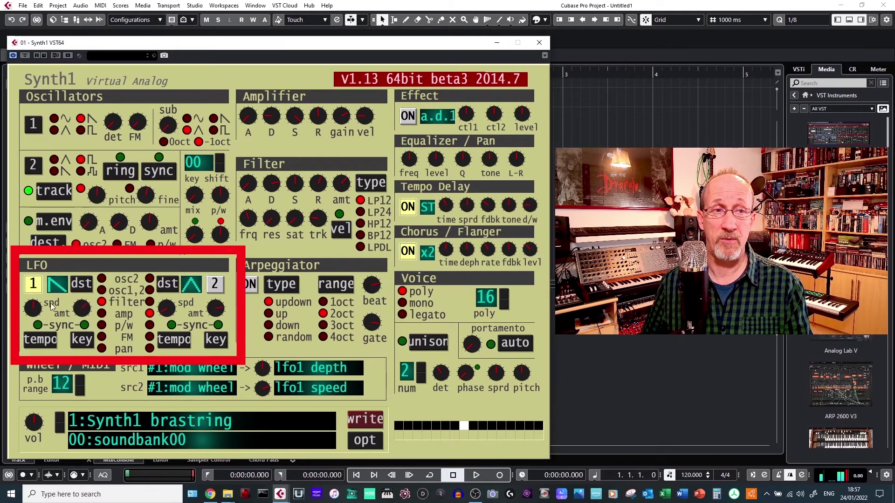
click(57, 285)
click(88, 263)
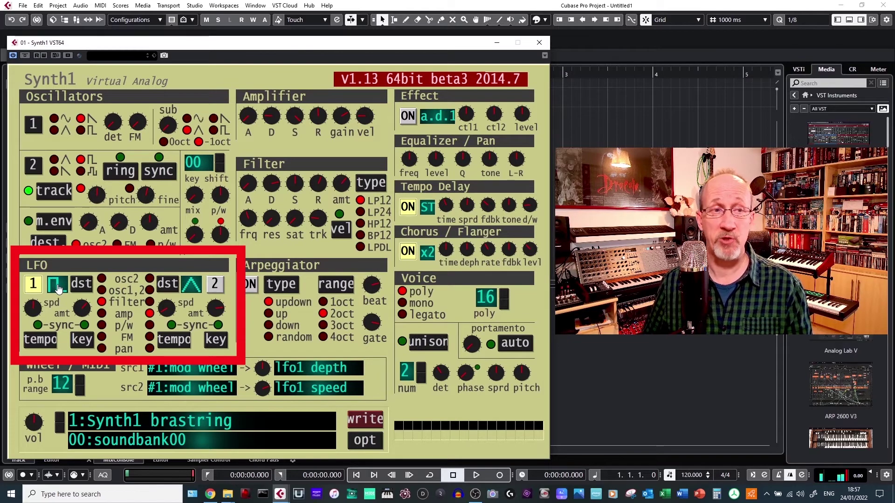
click(57, 285)
click(127, 291)
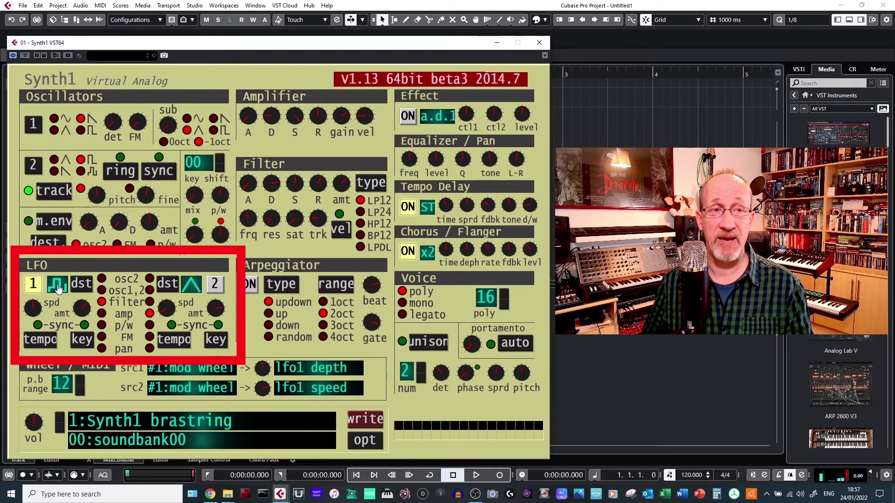
click(57, 288)
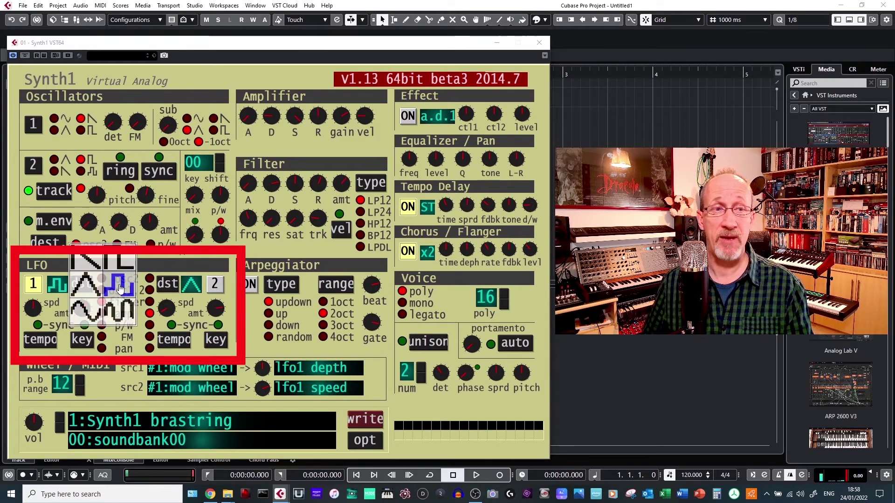
click(118, 312)
click(55, 286)
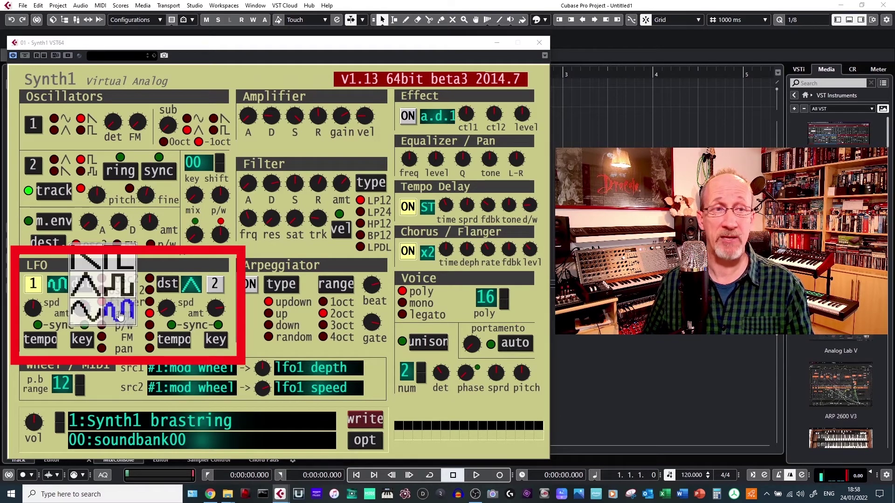
click(121, 299)
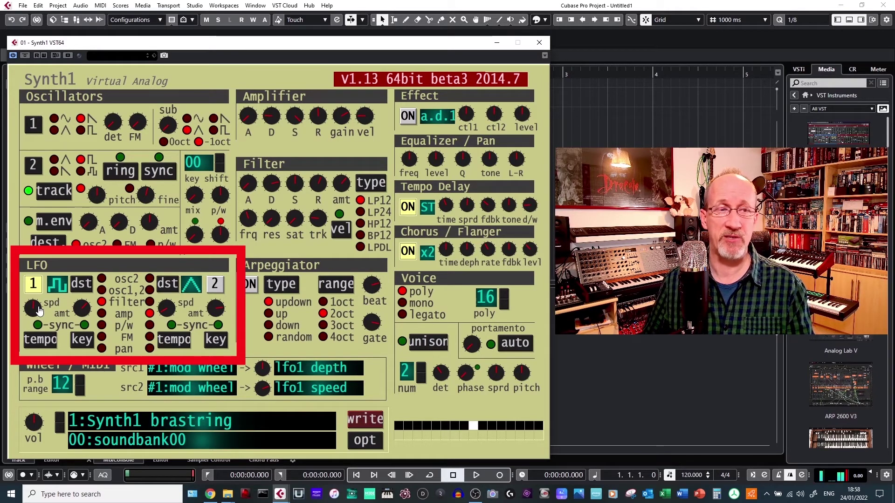
Set LFO 1 to saw, switch it on, and tune its speed around 88.
drag(40, 311, 41, 258)
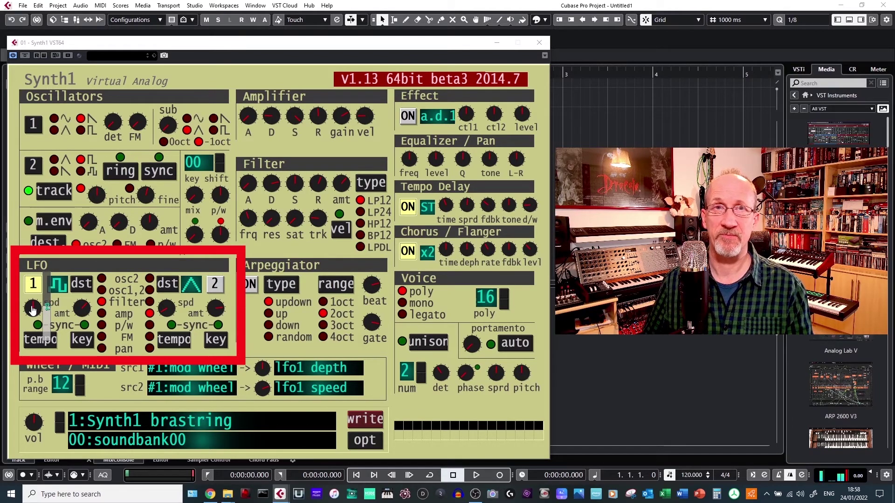
click(58, 283)
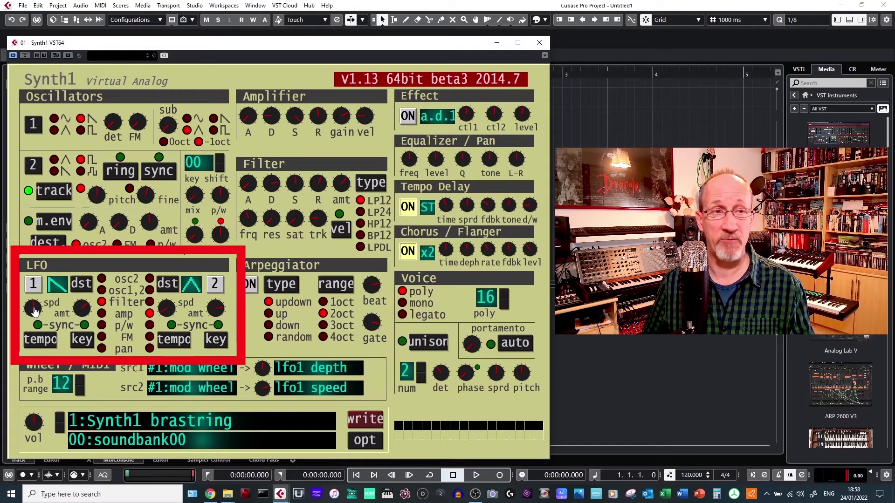
drag(34, 311, 24, 289)
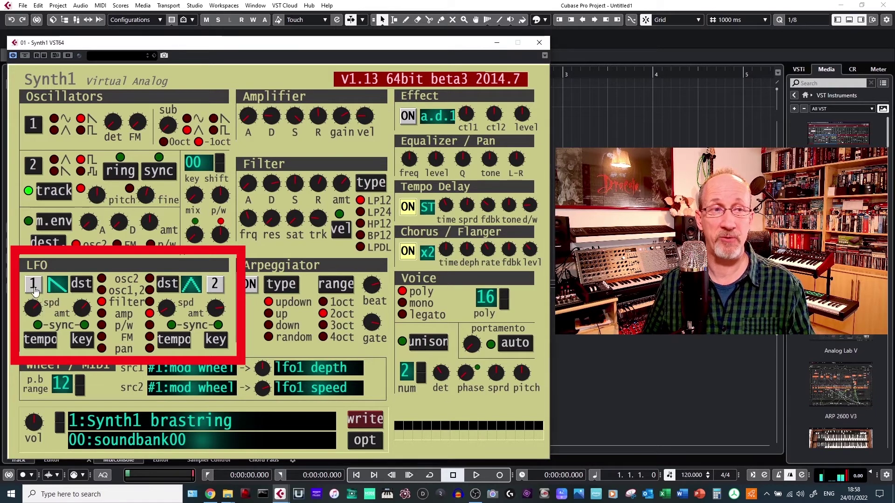
click(26, 286)
drag(31, 311, 40, 285)
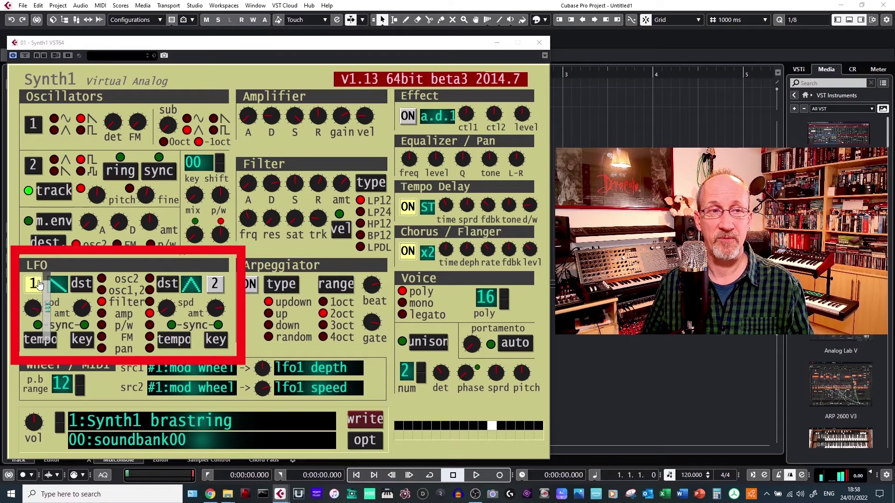
click(84, 317)
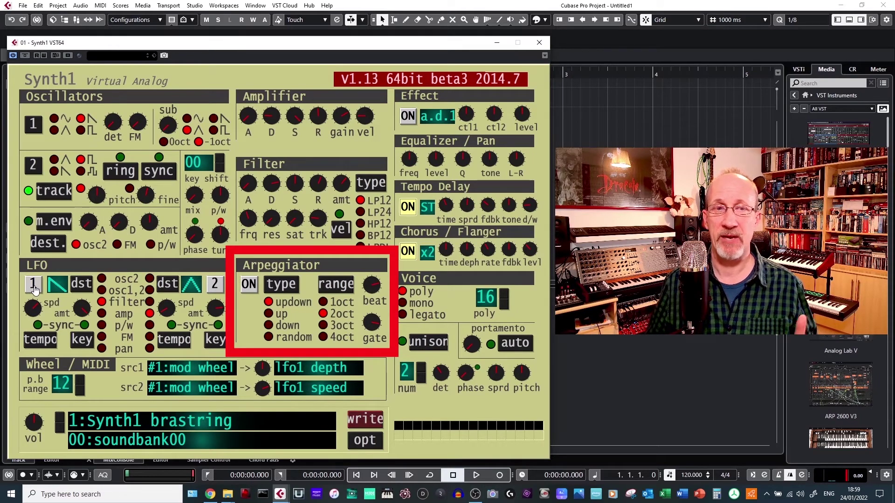
Turn on the Synth1 arpeggiator, set it to random order and a 4-octave range.
click(246, 285)
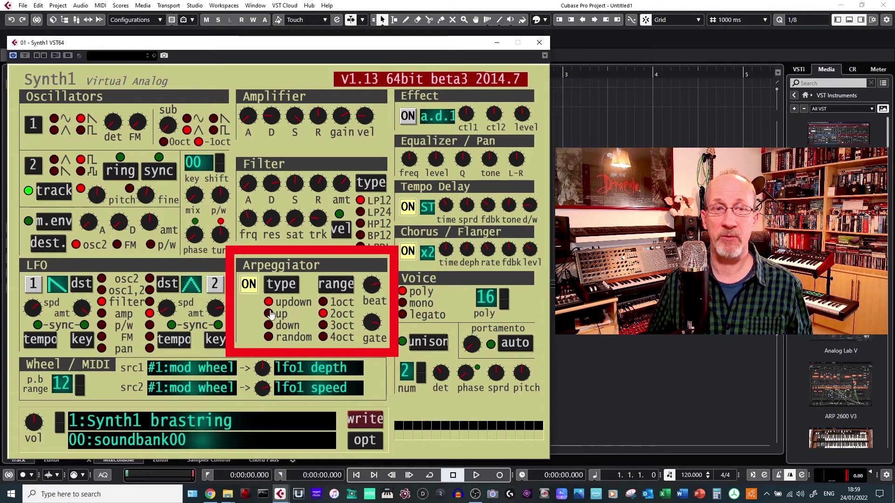
click(269, 326)
click(269, 302)
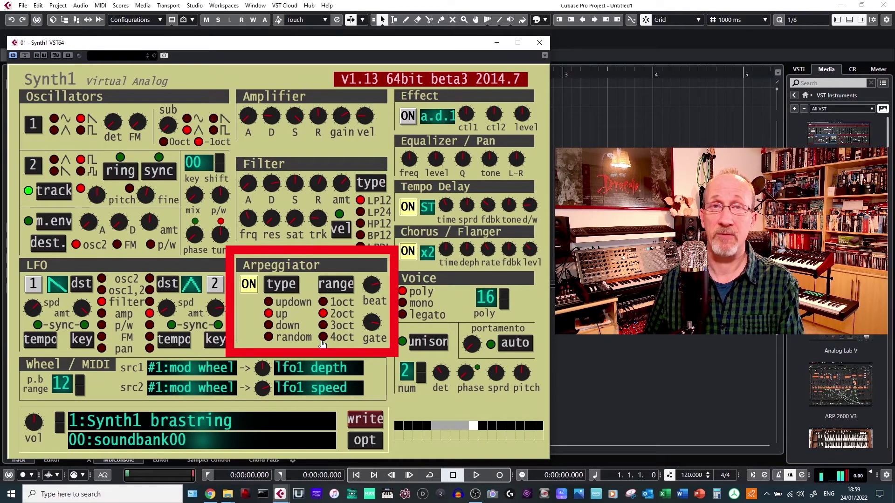
click(270, 327)
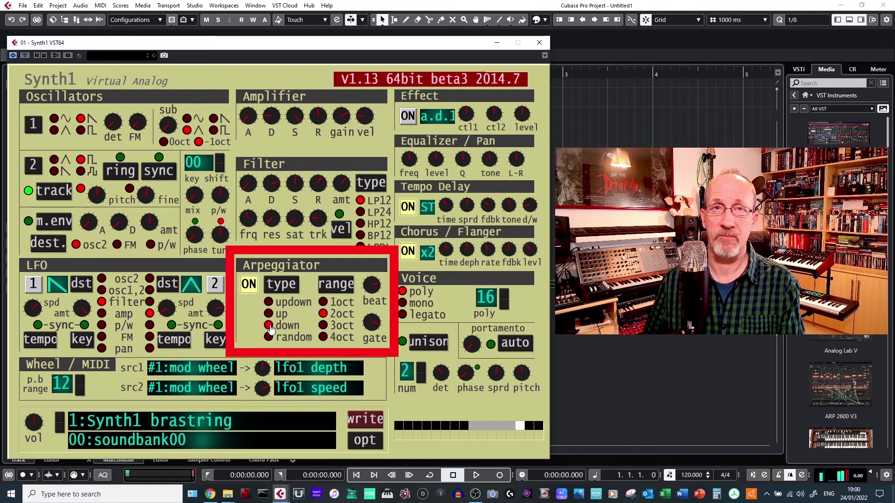
click(270, 337)
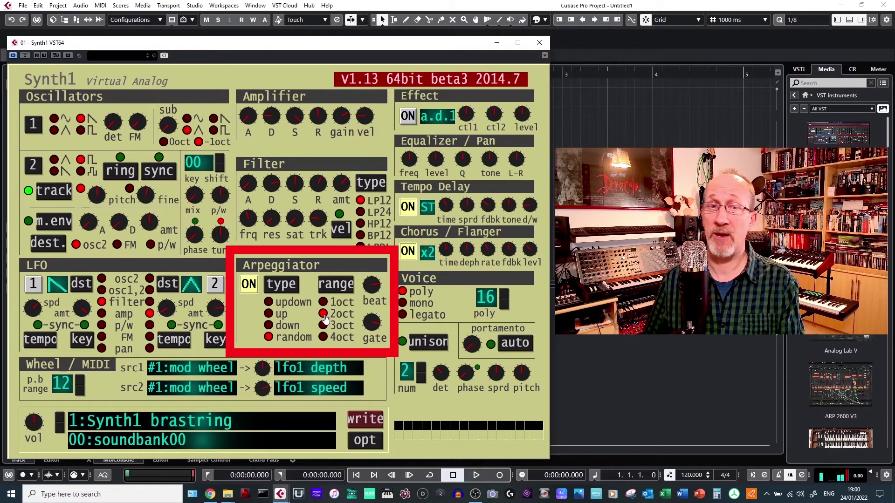
click(322, 338)
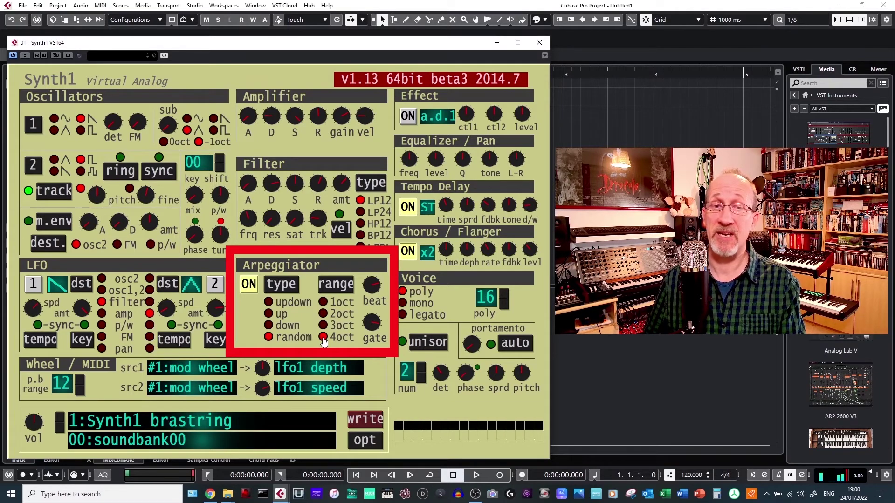
Lengthen the arpeggio gate from 37 to 53 and change the beat division.
mouse_move(383, 339)
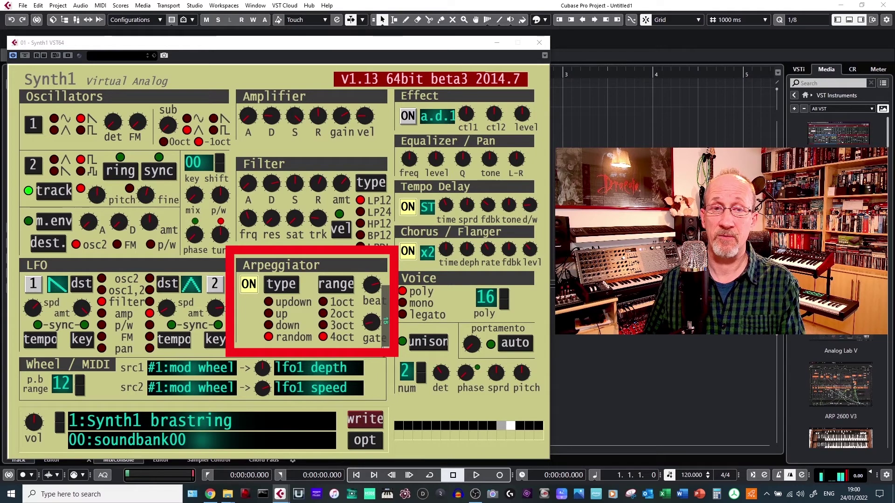
drag(383, 339, 383, 330)
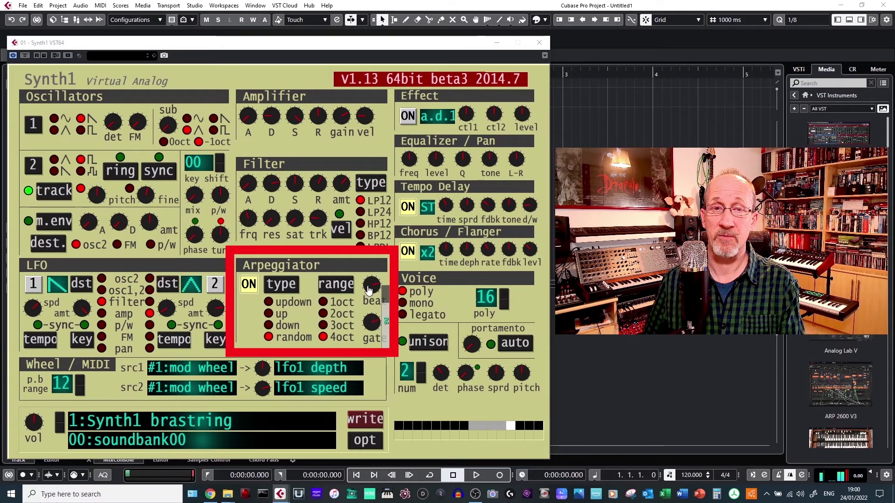
mouse_move(387, 277)
mouse_move(386, 277)
mouse_down()
mouse_move(386, 299)
mouse_move(386, 271)
mouse_up()
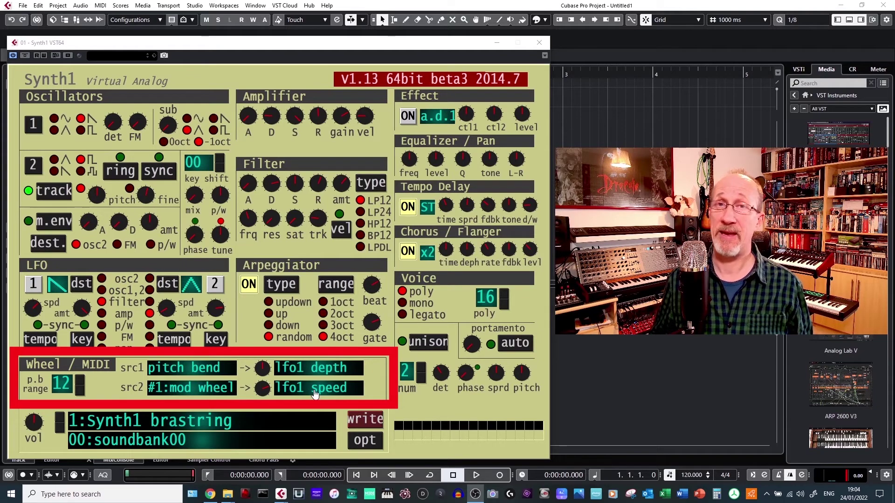
click(199, 368)
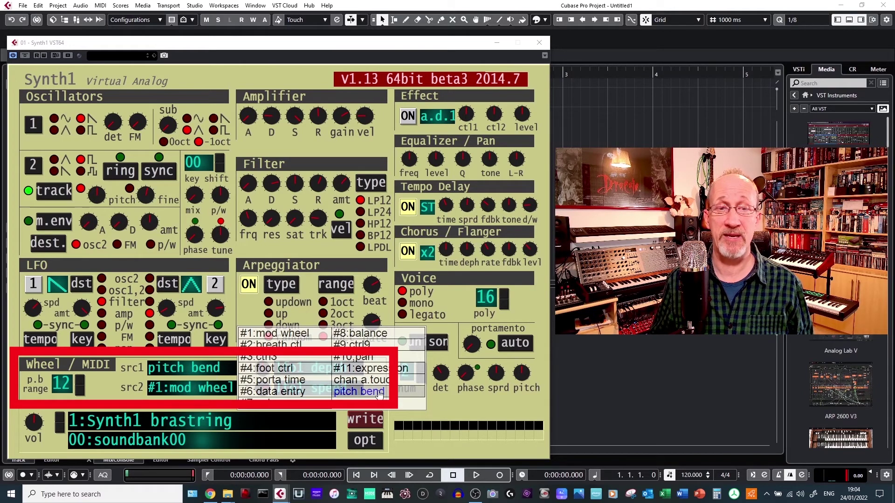
click(334, 392)
click(313, 370)
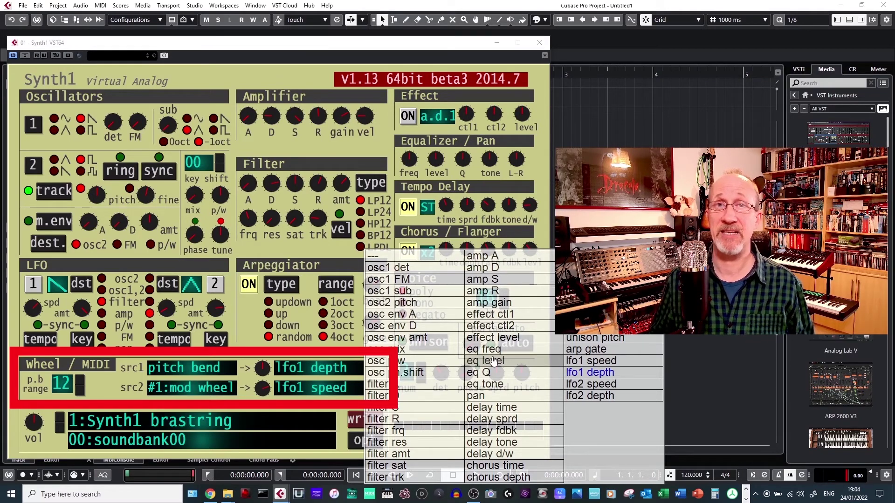
key(Escape)
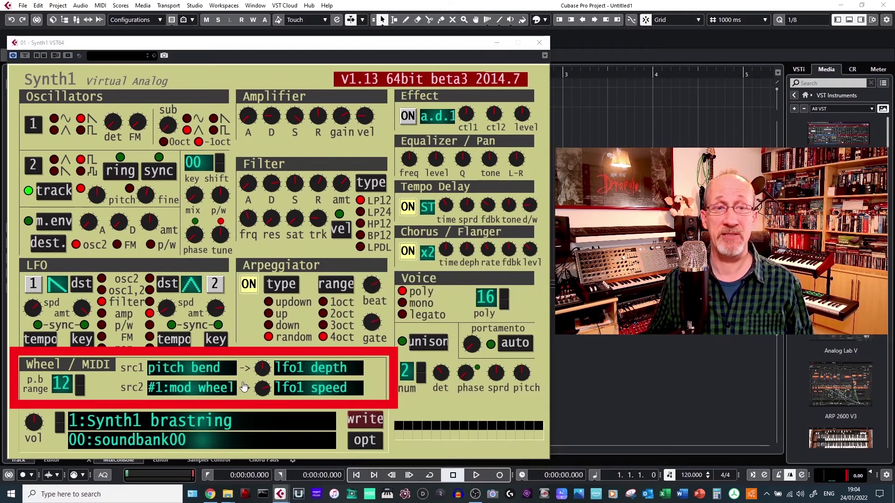
click(191, 368)
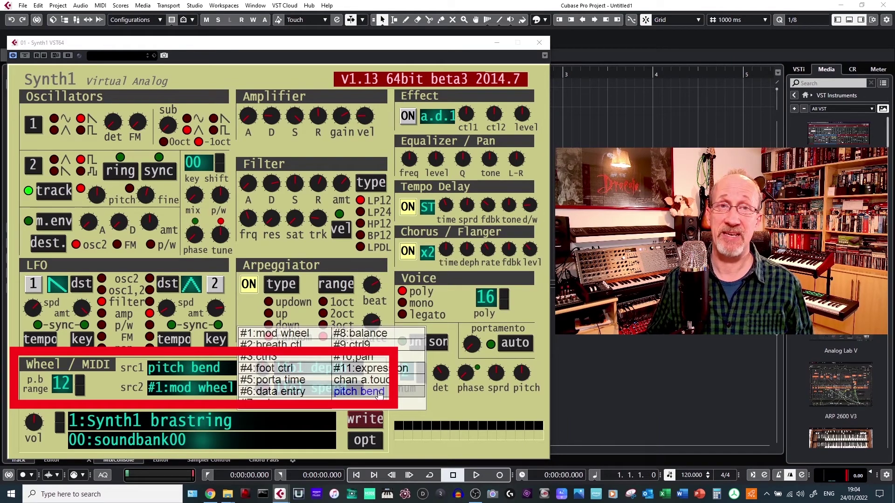
click(380, 392)
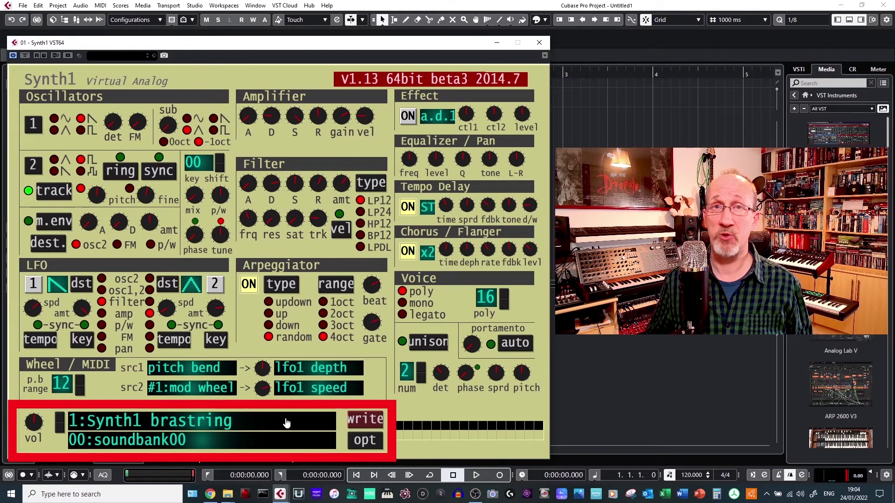
click(209, 429)
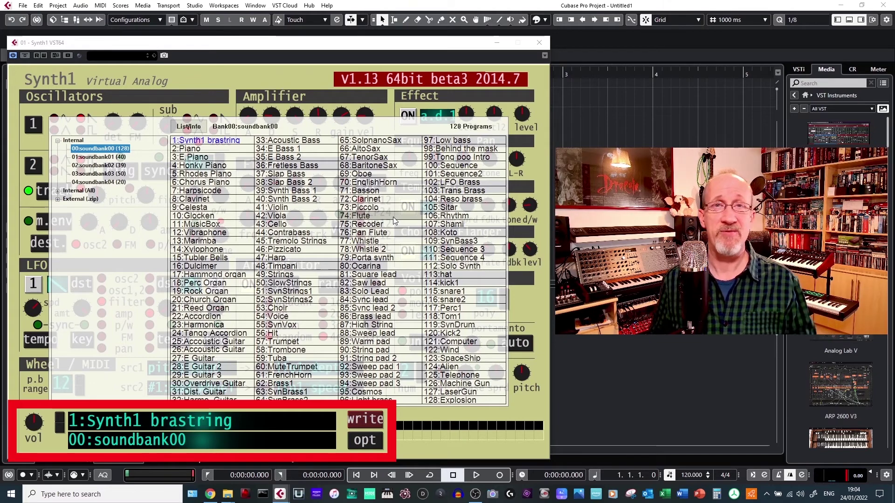
click(57, 190)
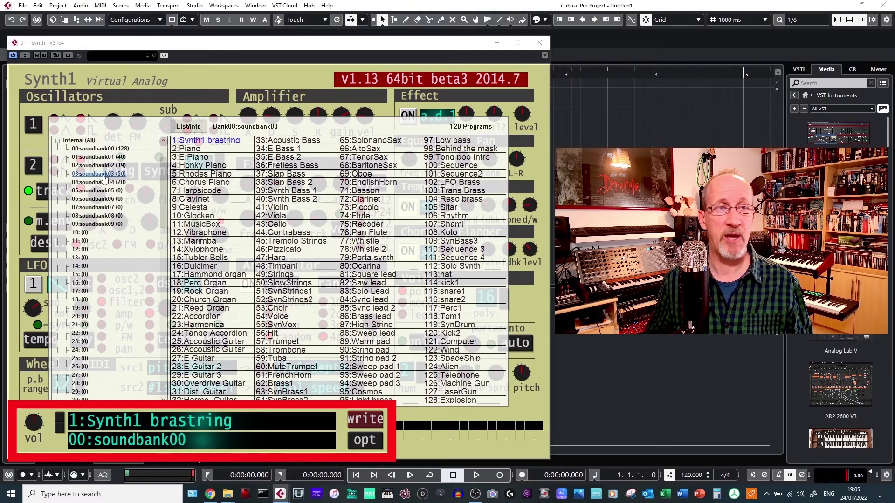
scroll(110, 289, down, 20)
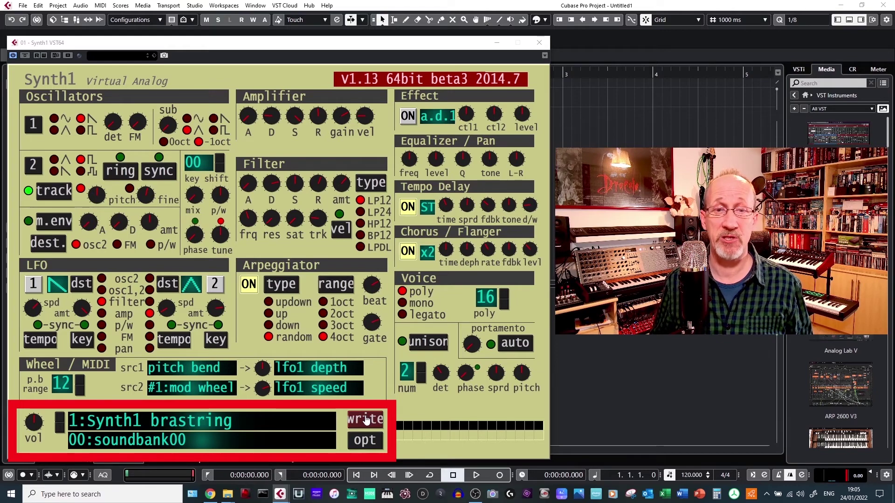
click(363, 446)
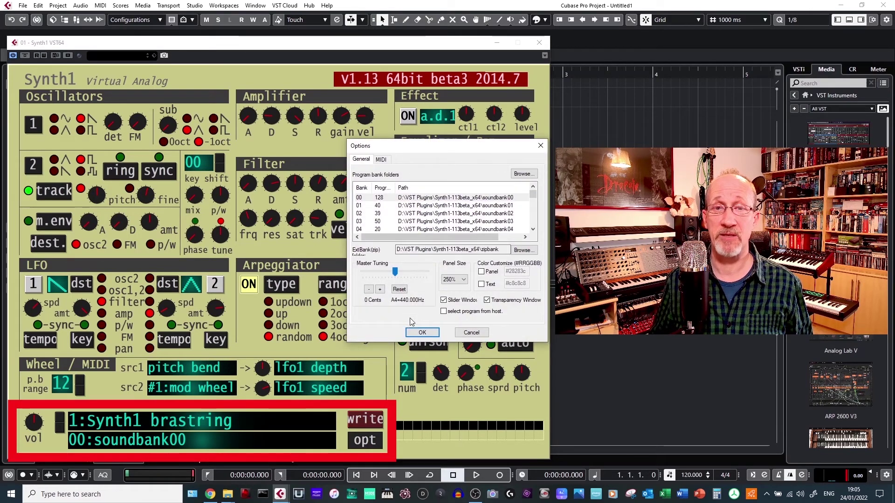
drag(481, 147, 429, 146)
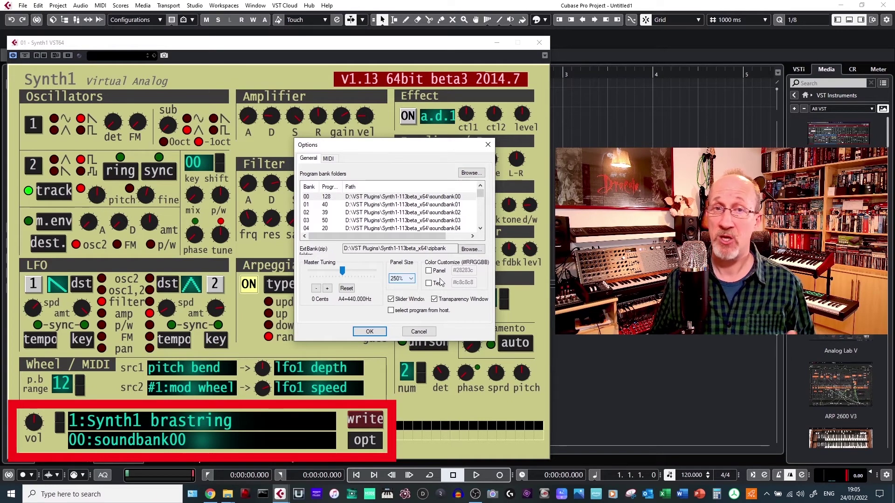
click(428, 270)
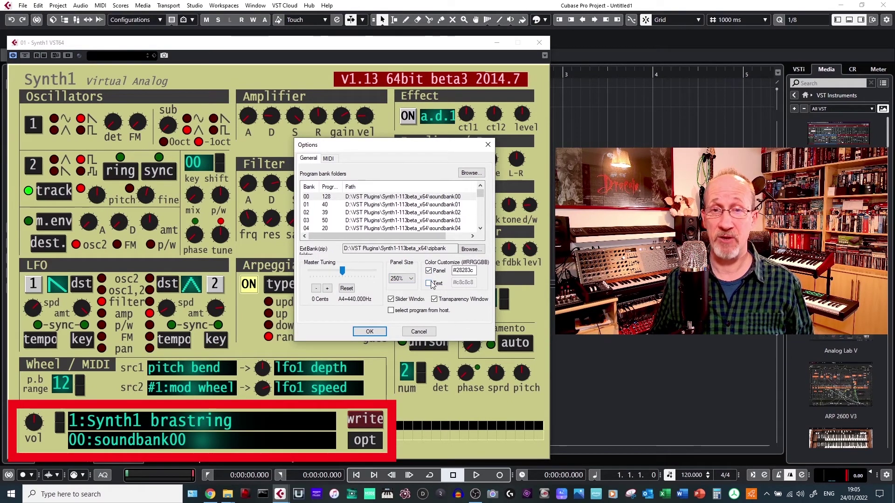
click(428, 283)
click(376, 333)
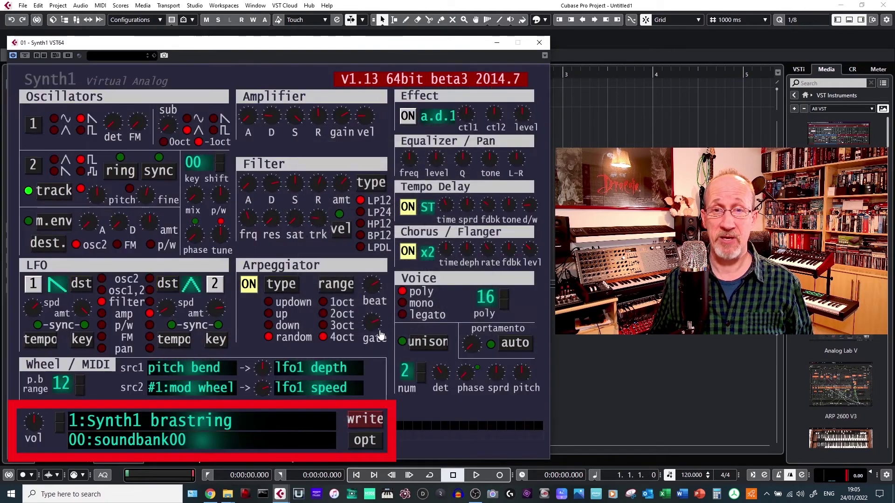
click(364, 438)
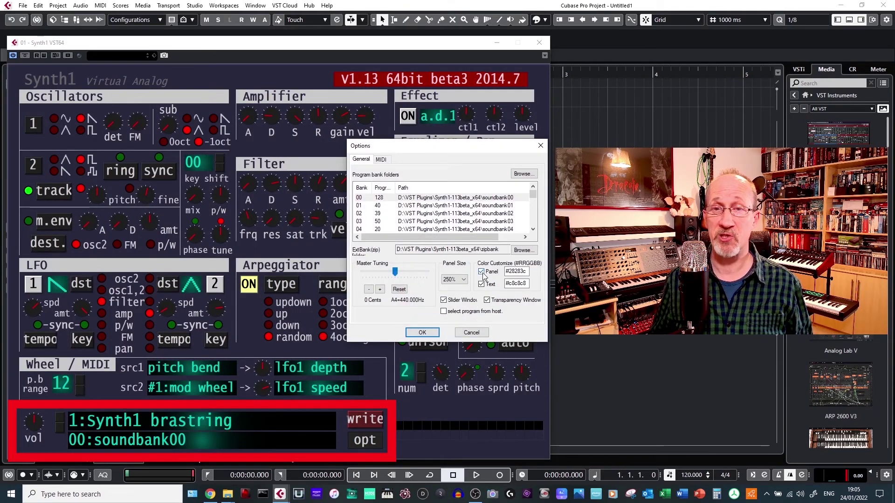
click(480, 271)
click(481, 284)
click(422, 332)
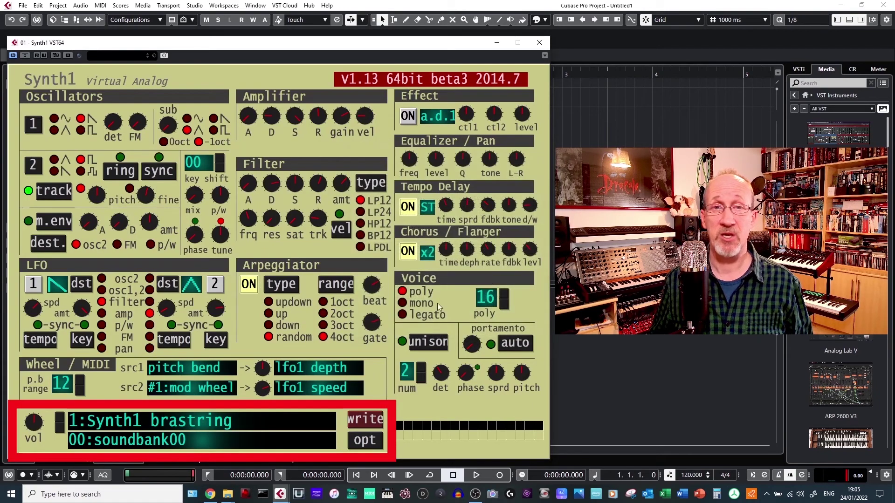